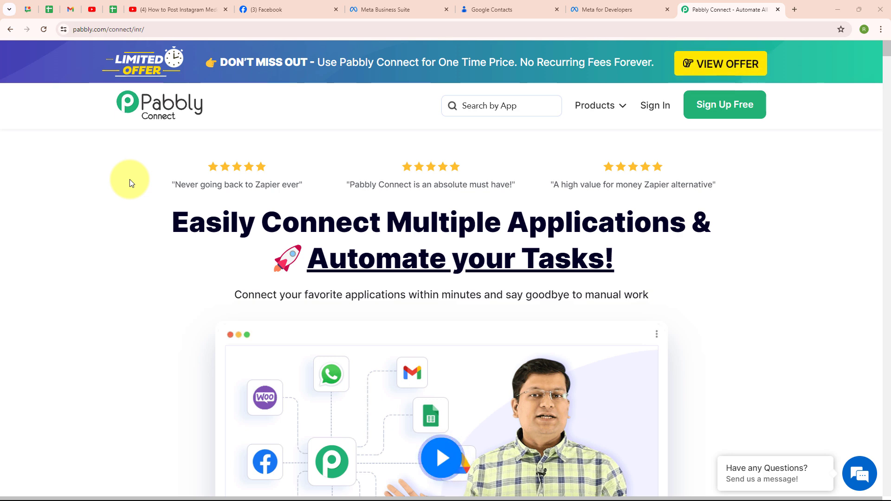
# View the Star Sports Training Centre page on Facebook.
pyautogui.click(270, 6)
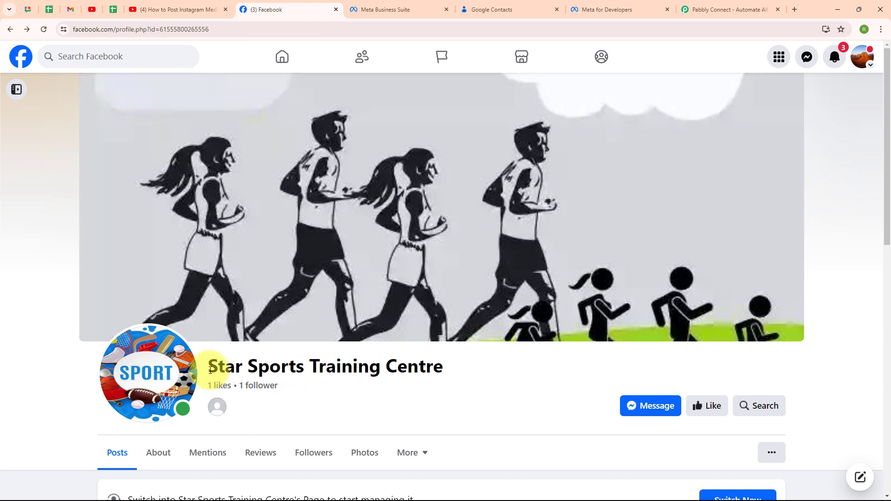
pyautogui.moveTo(208, 370); pyautogui.dragTo(493, 375)
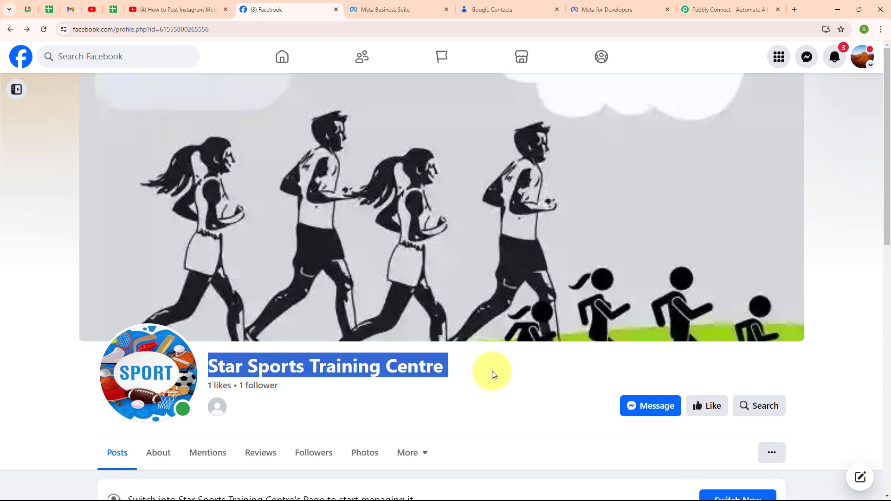
pyautogui.click(492, 372)
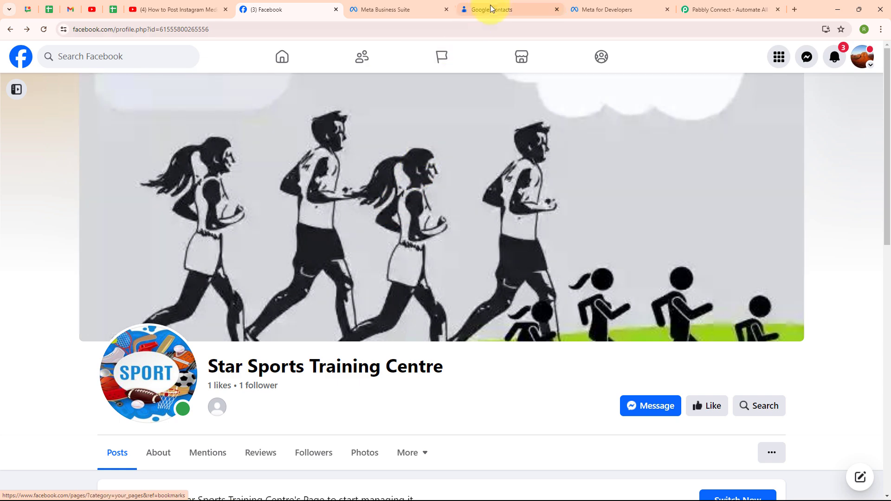
# Review the contact list in Google Contacts and the Star Sports Training Centre welcome email in Gmail.
pyautogui.click(493, 8)
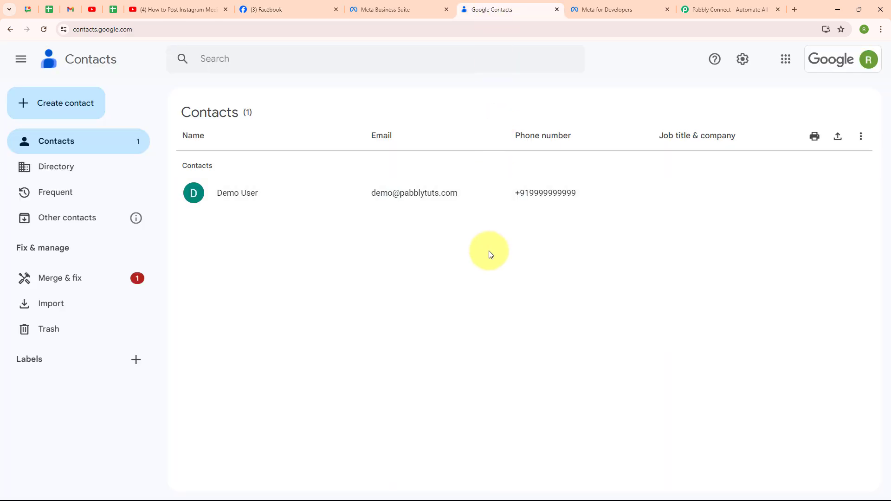
pyautogui.hotkey('alt', 'Tab')
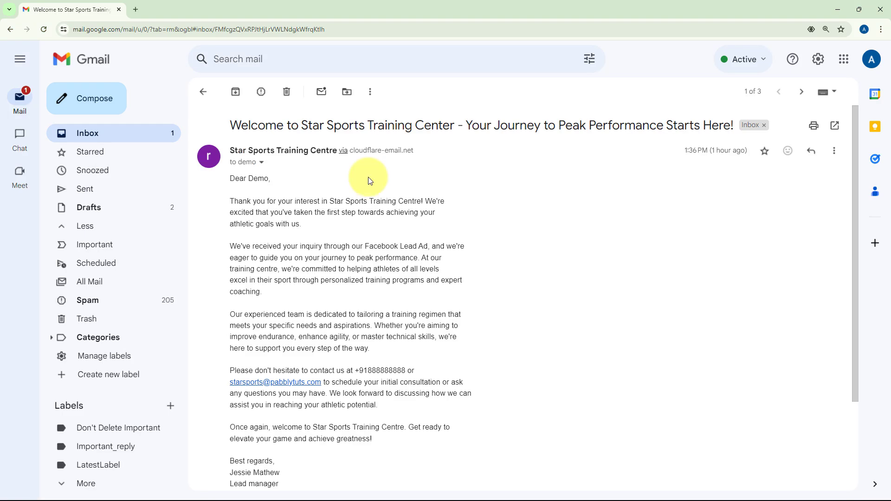
pyautogui.click(835, 11)
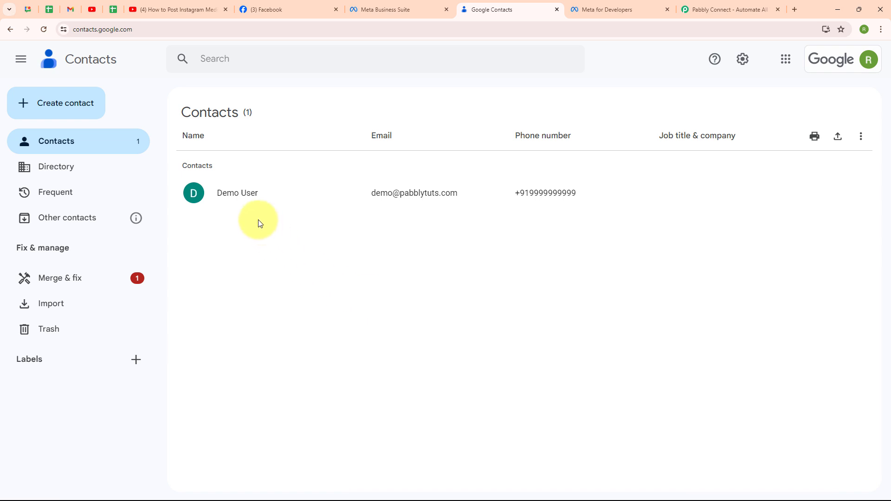
# Switch to the Pabbly Connect website, sign in, and open the Pabbly Connect dashboard.
pyautogui.click(737, 13)
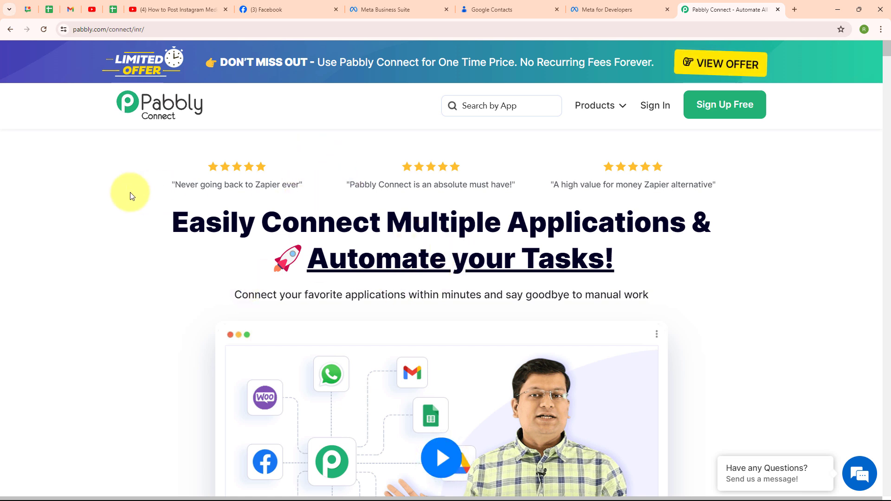
pyautogui.click(181, 30)
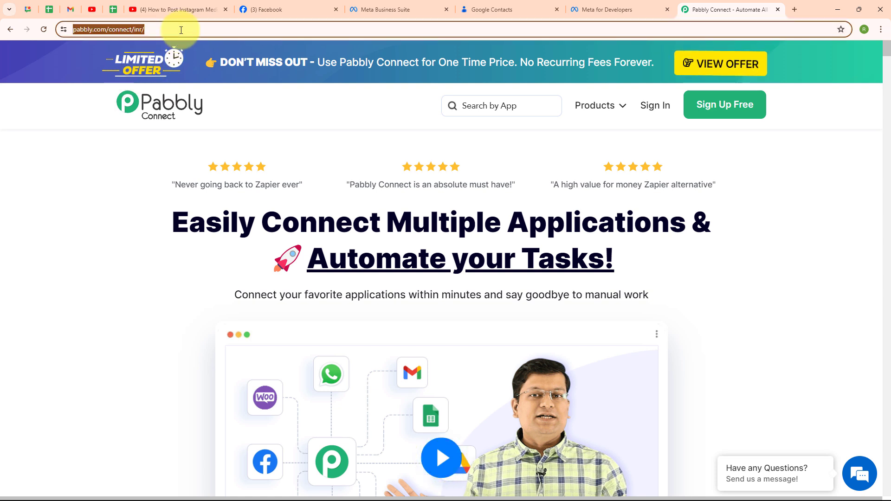
pyautogui.click(146, 189)
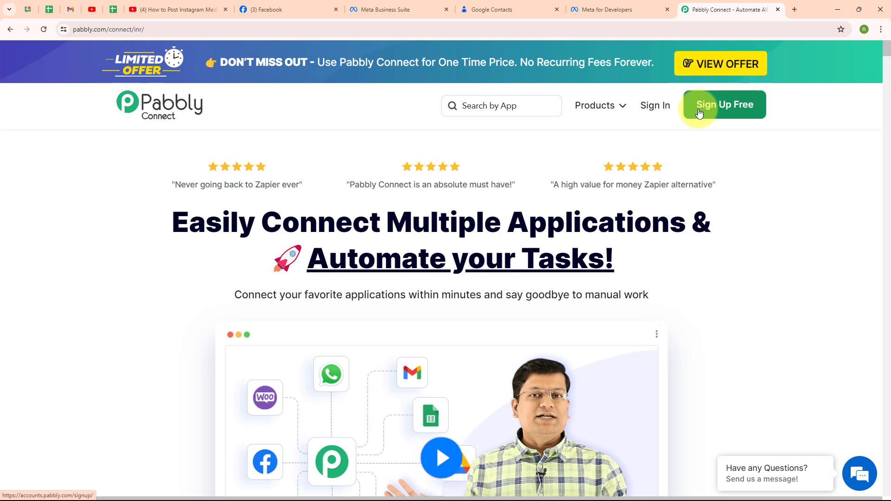
pyautogui.click(649, 106)
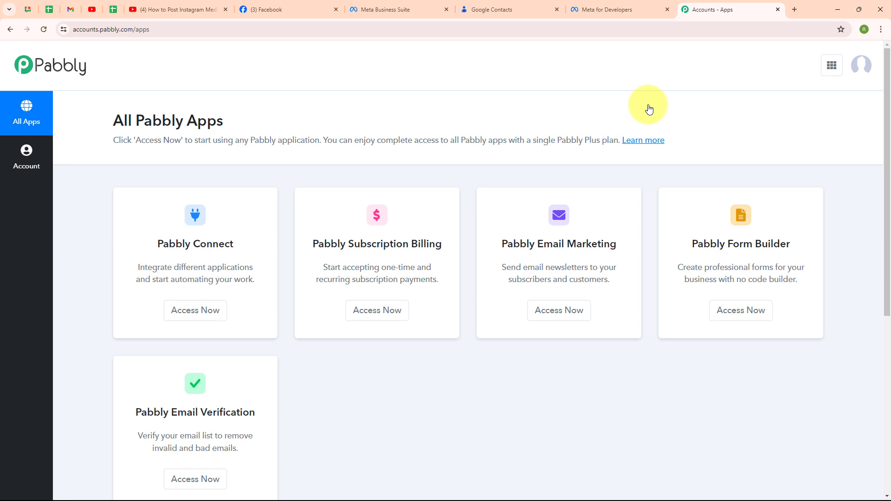
pyautogui.moveTo(111, 120); pyautogui.dragTo(255, 122)
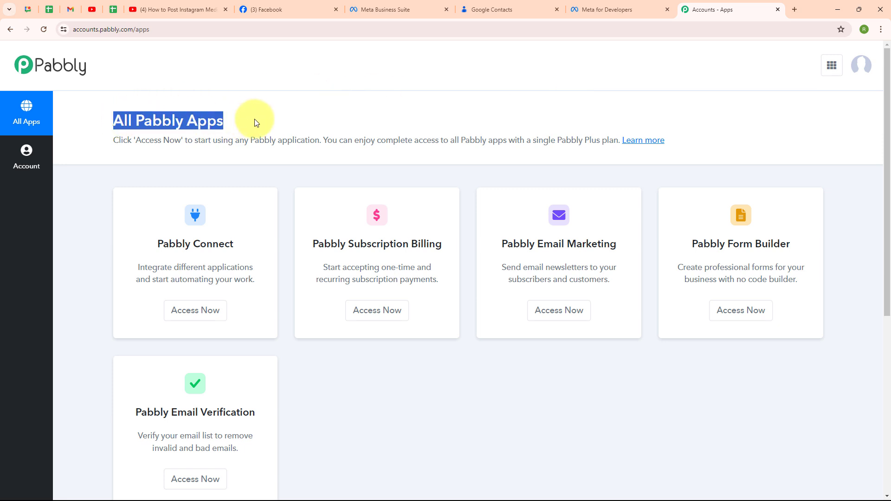
pyautogui.click(377, 119)
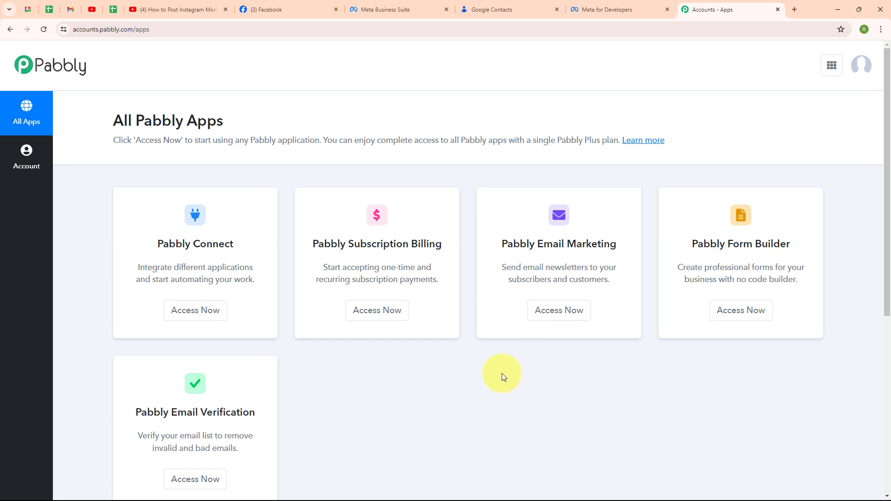
pyautogui.click(220, 319)
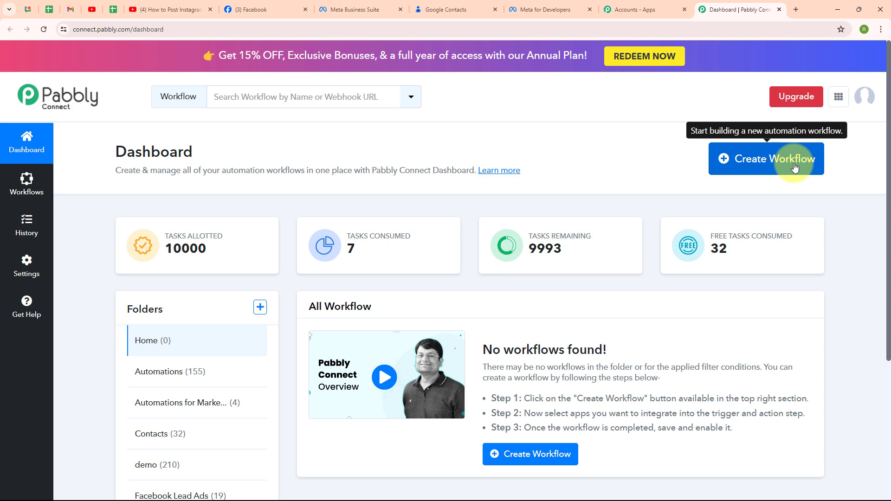
# Start a workflow named "Create Google Contacts from Facebook Lead Ads and Send Confirmation Email" and assign it to the Automations folder.
pyautogui.click(795, 167)
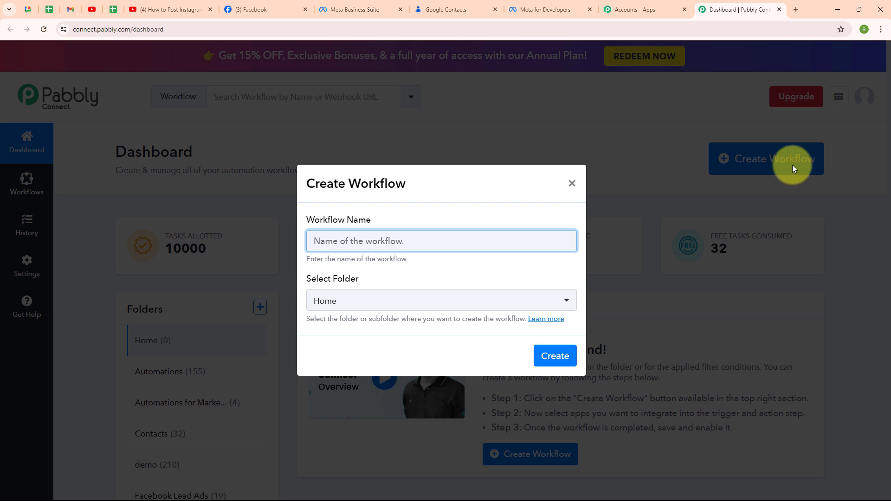
pyautogui.write('Contacts from Facebook Lead Ads and Send Confirmation Email')
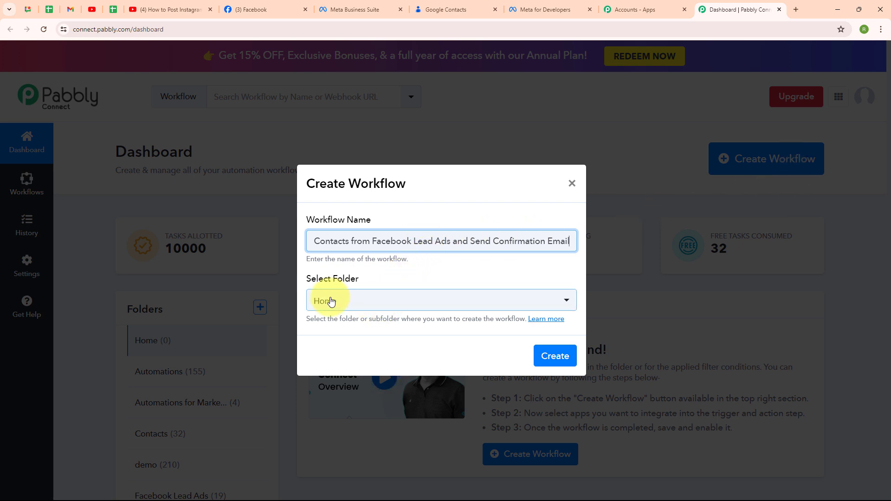
pyautogui.click(435, 302)
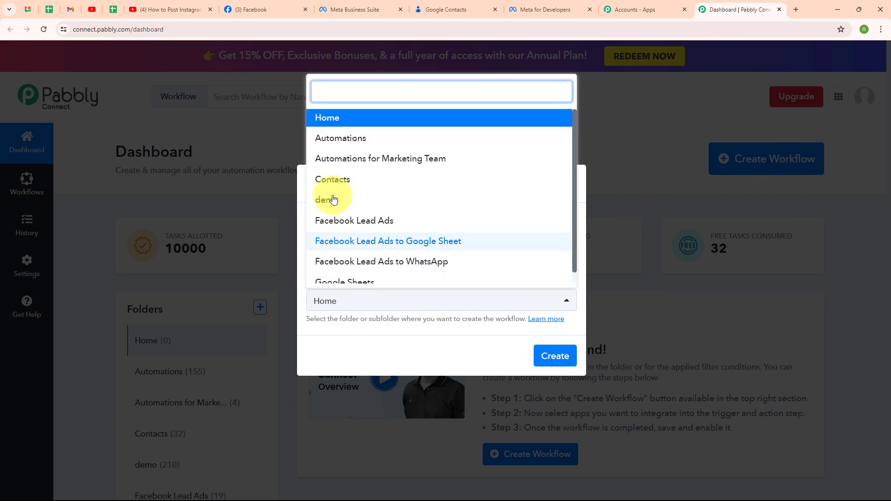
pyautogui.click(364, 138)
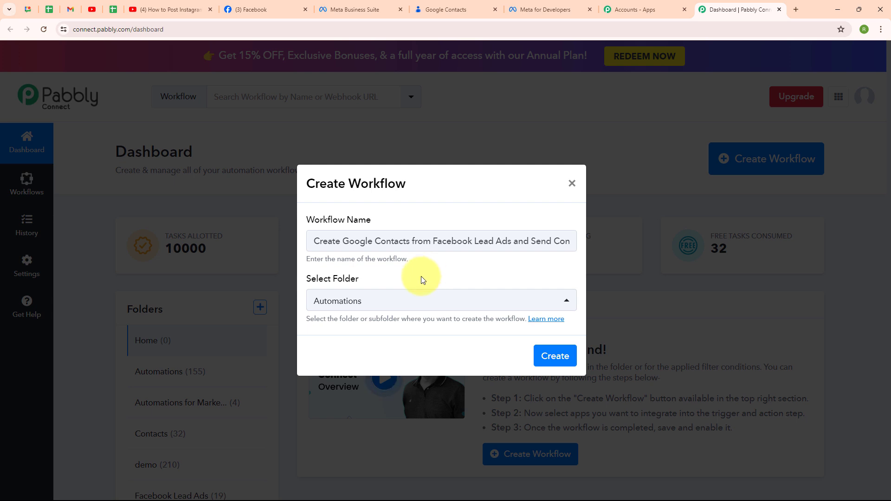
# Read the Pabbly forum article about workflow folders, and return to the workflow setup.
pyautogui.click(535, 326)
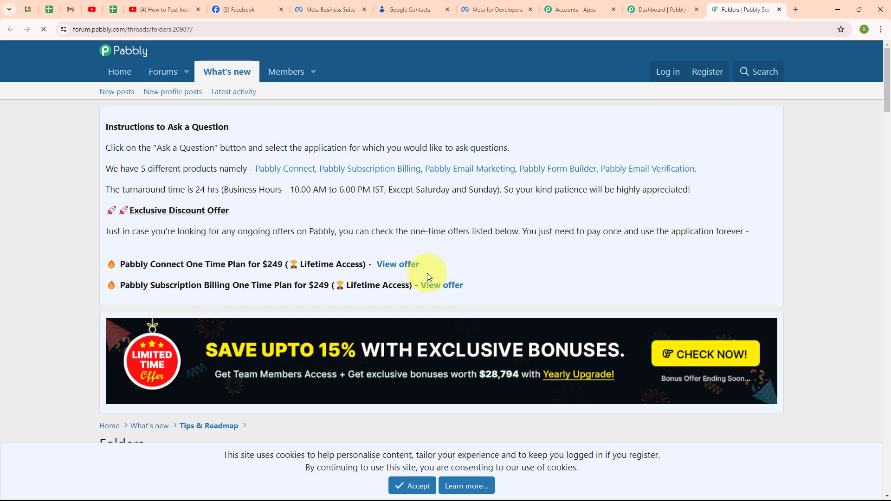
pyautogui.scroll(-5, 572, 263)
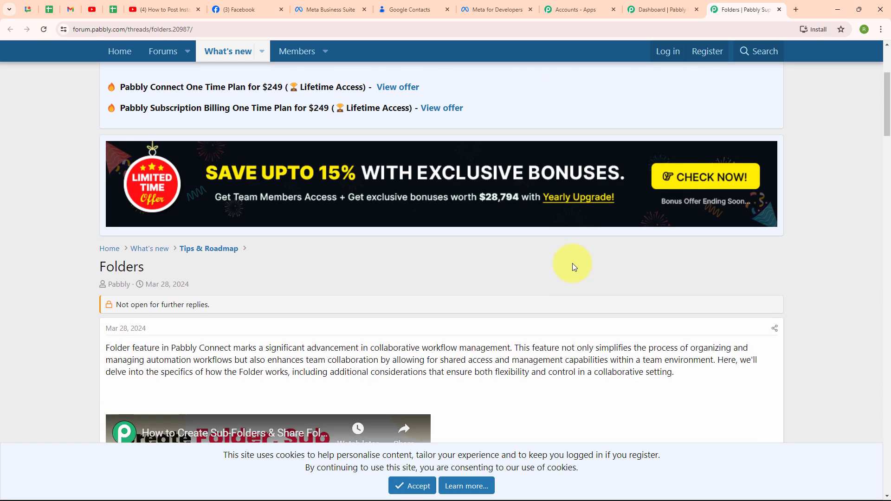
pyautogui.scroll(-3, 572, 264)
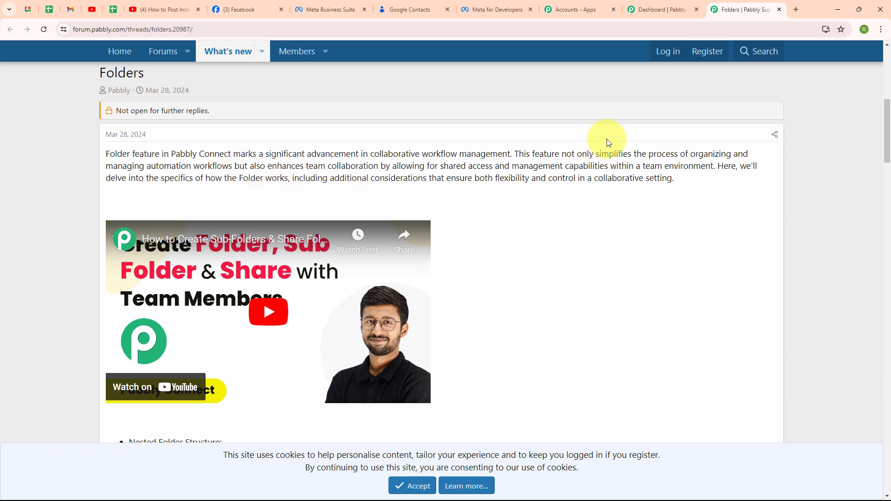
pyautogui.click(779, 10)
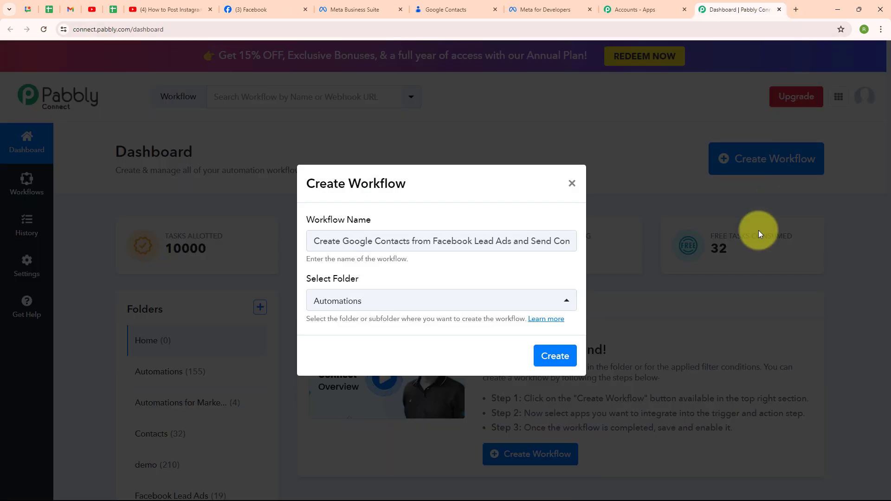
# Create the workflow and look over its trigger and action sections.
pyautogui.click(560, 358)
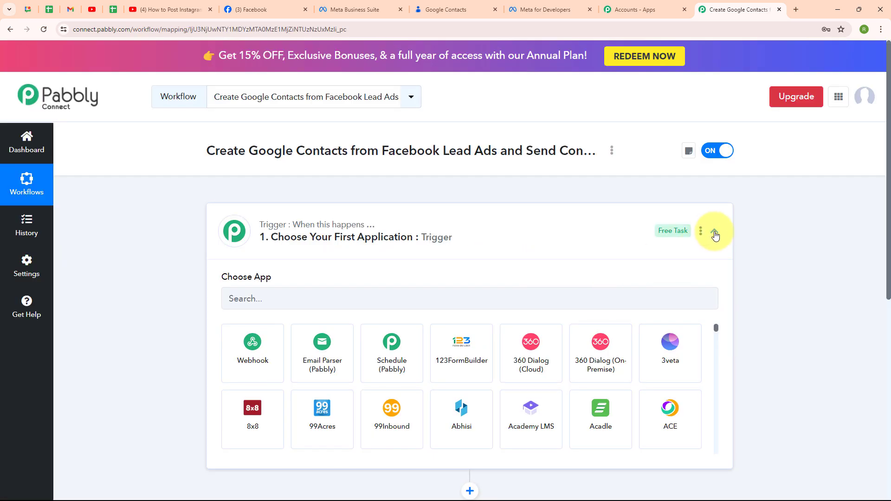
pyautogui.click(715, 232)
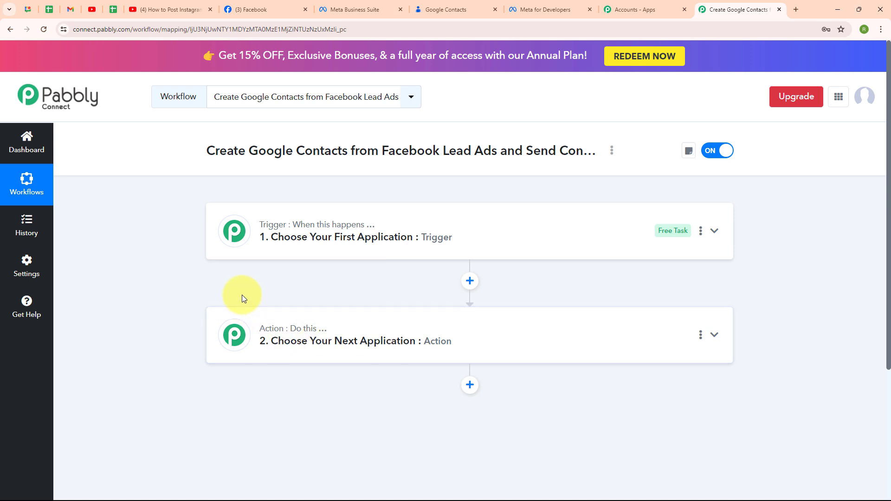
pyautogui.click(715, 232)
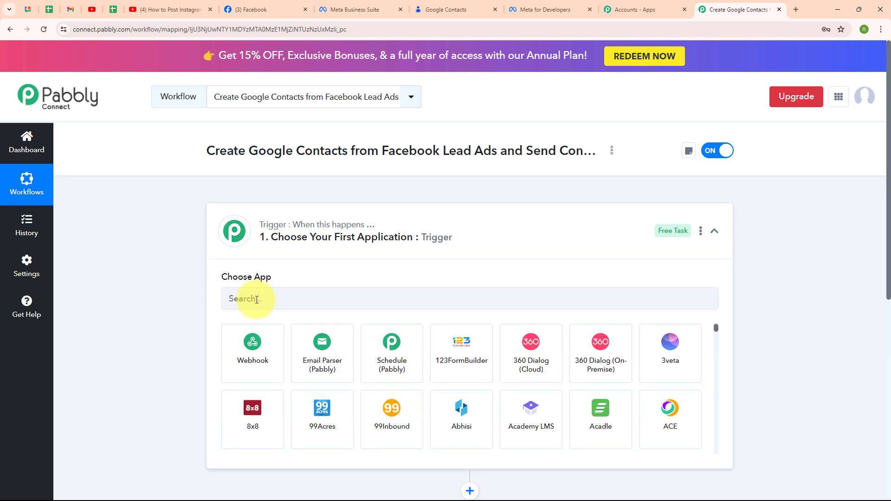
# Set Facebook Lead Ads as the trigger application with the New Lead (Instant) event.
pyautogui.click(257, 300)
pyautogui.write('face')
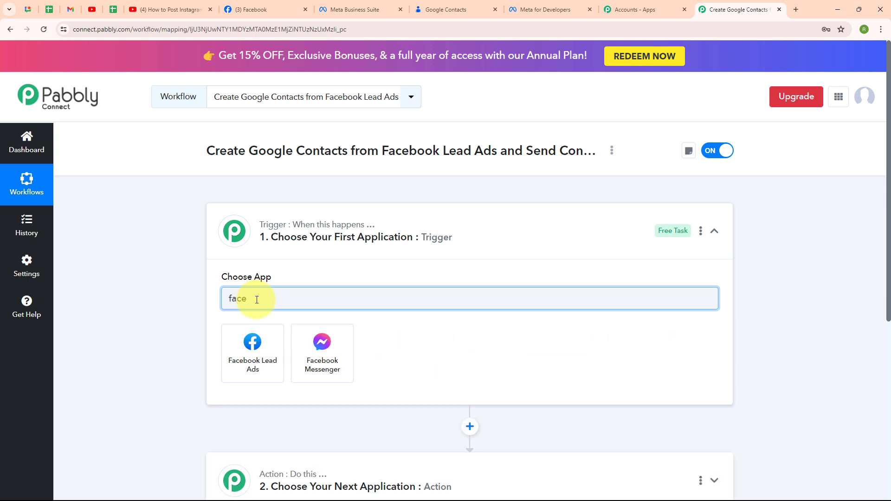
pyautogui.click(260, 360)
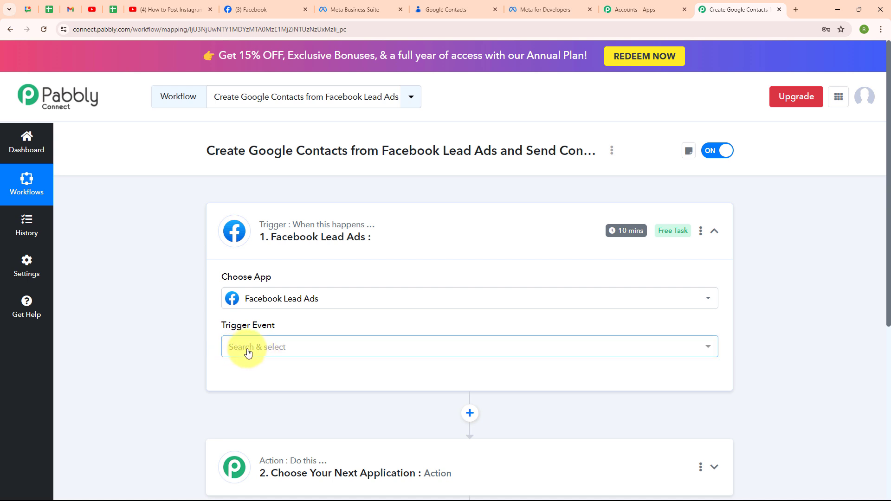
pyautogui.click(247, 353)
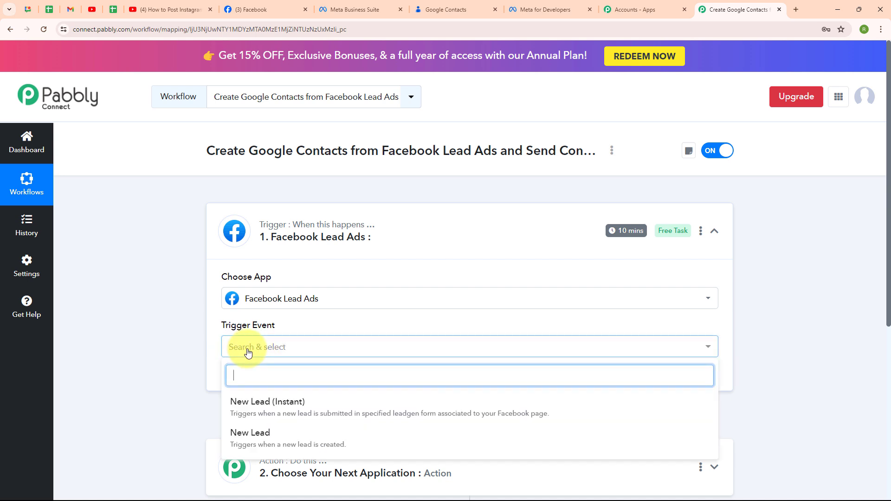
pyautogui.click(243, 402)
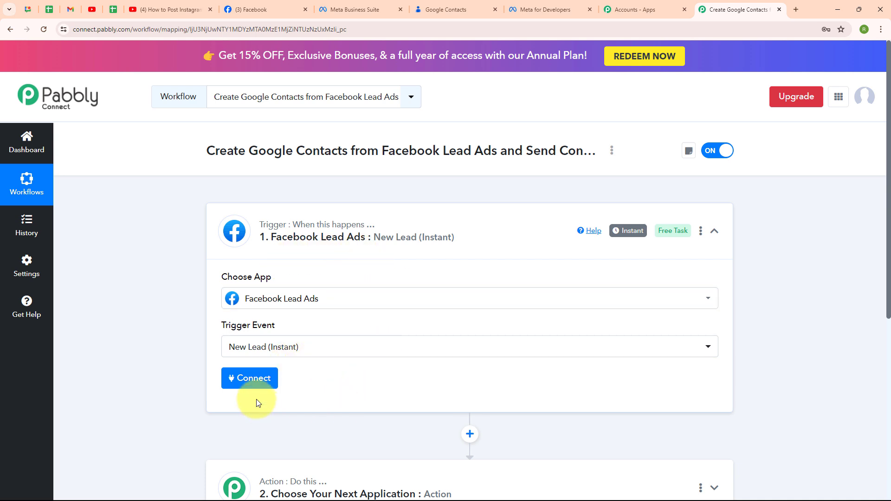
# Add a new Facebook Lead Ads connection for the trigger and authenticate it.
pyautogui.click(257, 383)
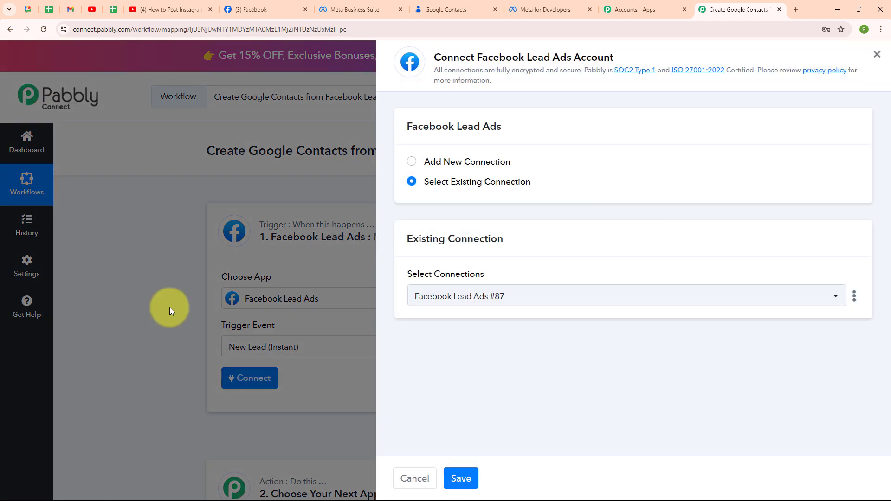
pyautogui.click(414, 163)
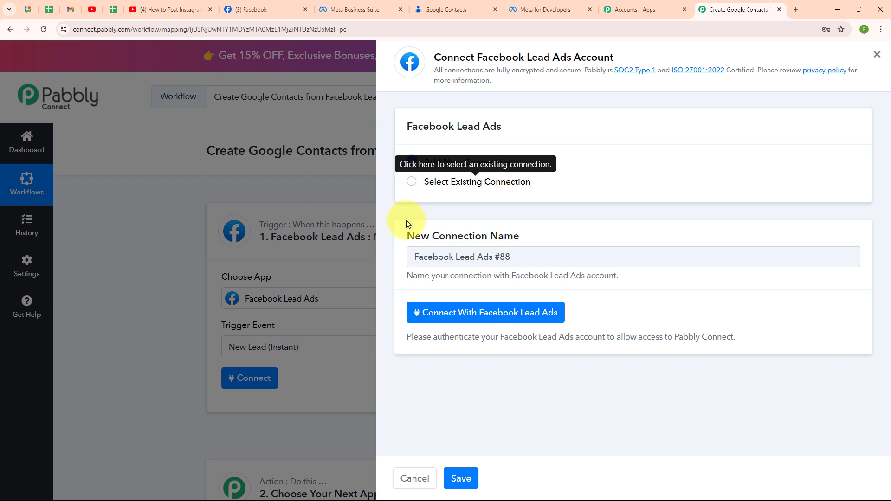
pyautogui.click(496, 317)
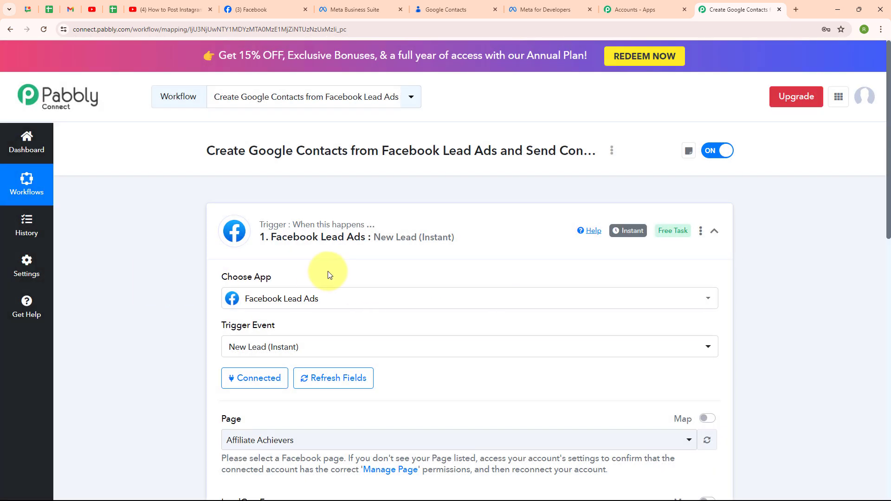
# Check the Star Sports Training Centre page on Facebook, and select it as the Facebook Lead Ads trigger's page in Pabbly Connect.
pyautogui.click(293, 6)
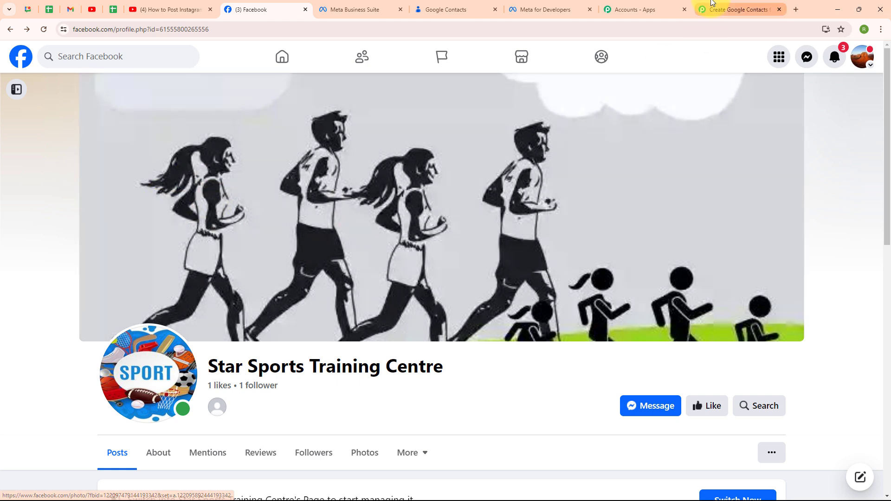
pyautogui.click(712, 4)
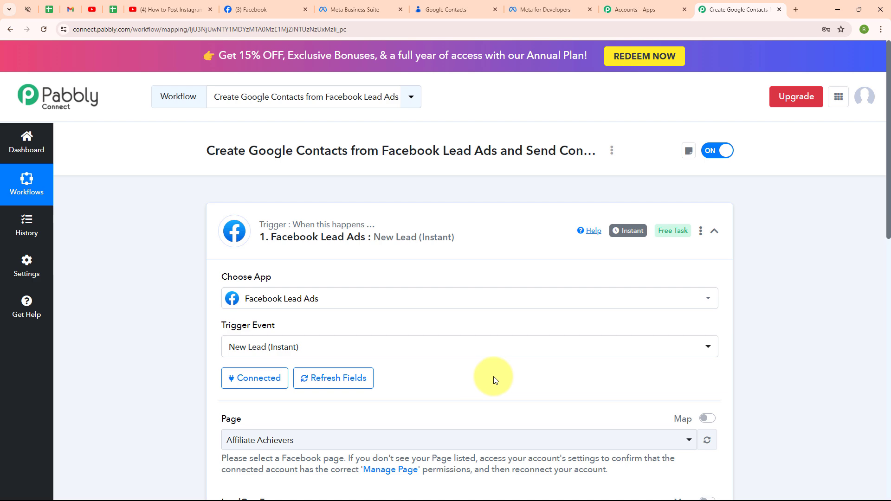
pyautogui.scroll(-5, 494, 377)
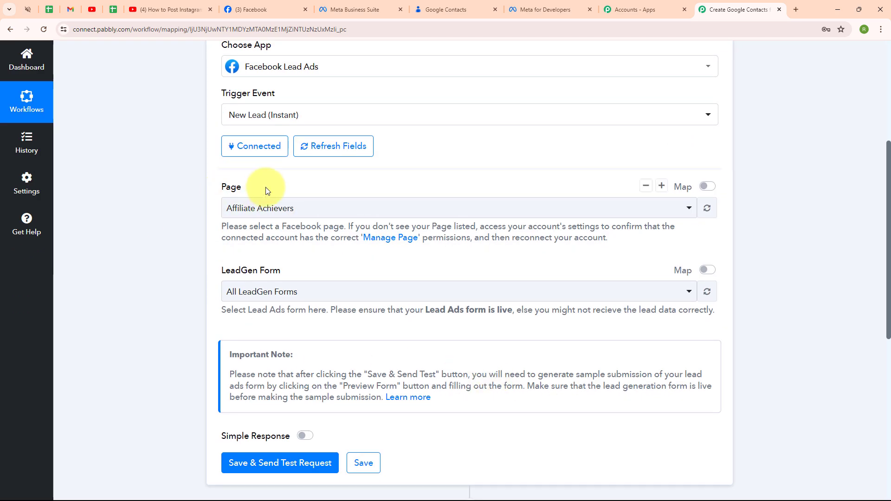
pyautogui.click(287, 207)
pyautogui.click(298, 236)
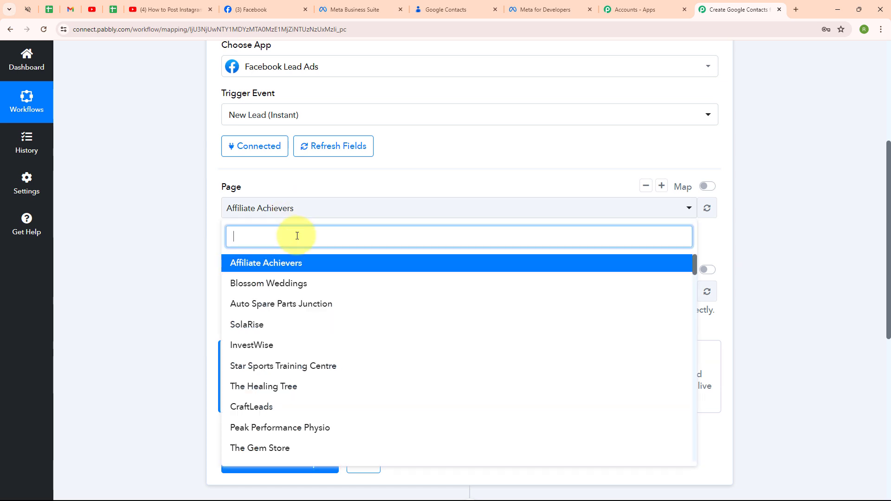
pyautogui.write('st')
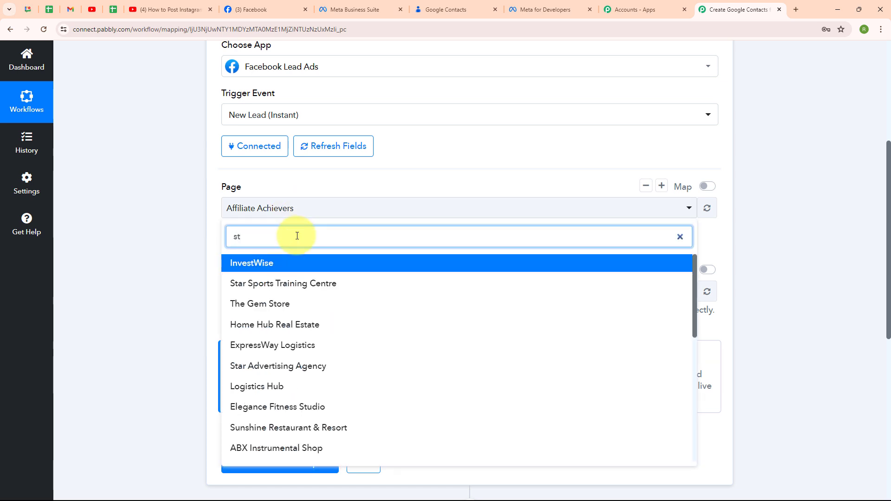
pyautogui.write('a')
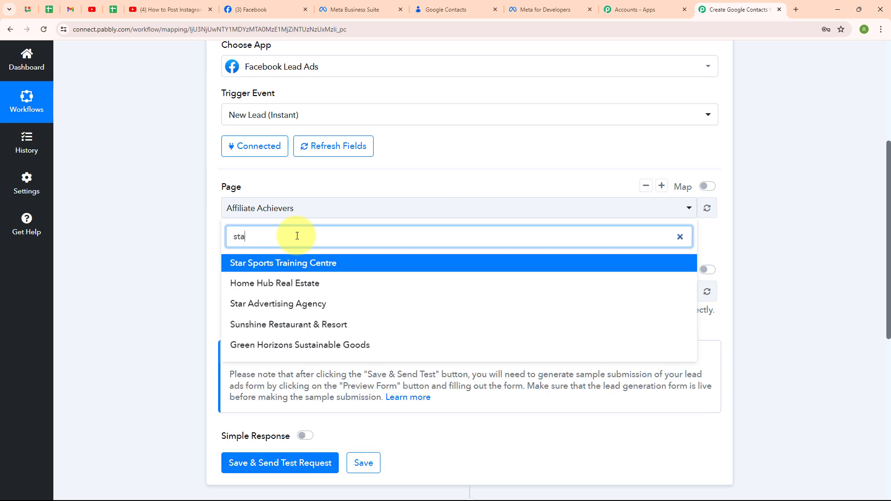
pyautogui.click(278, 263)
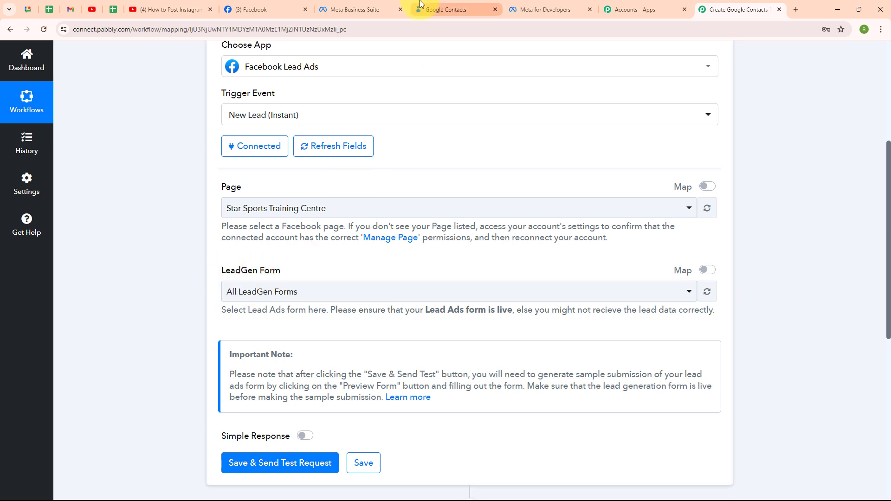
# Review the lead ads forms in Meta Business Suite, deselecting New Contact Form, and return to the Pabbly Connect workflow.
pyautogui.click(375, 8)
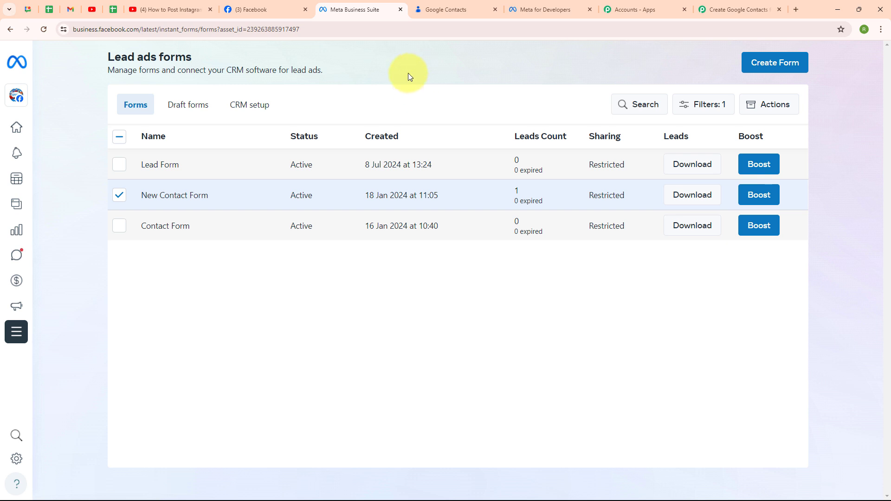
pyautogui.click(120, 195)
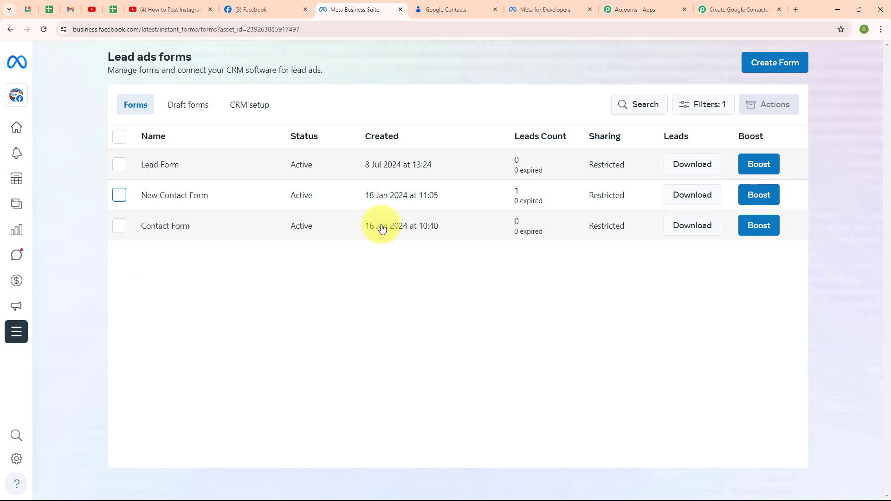
pyautogui.click(712, 8)
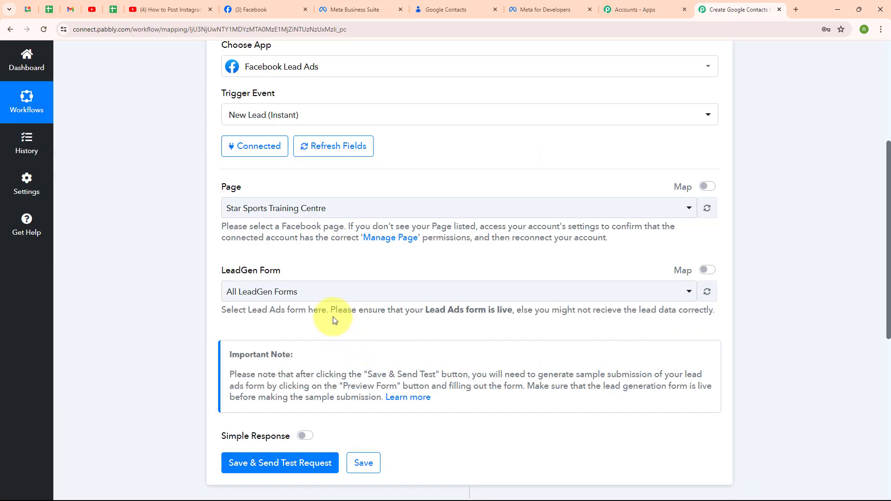
# Set the trigger's LeadGen form to Lead Form, and save the trigger with a test request.
pyautogui.click(314, 296)
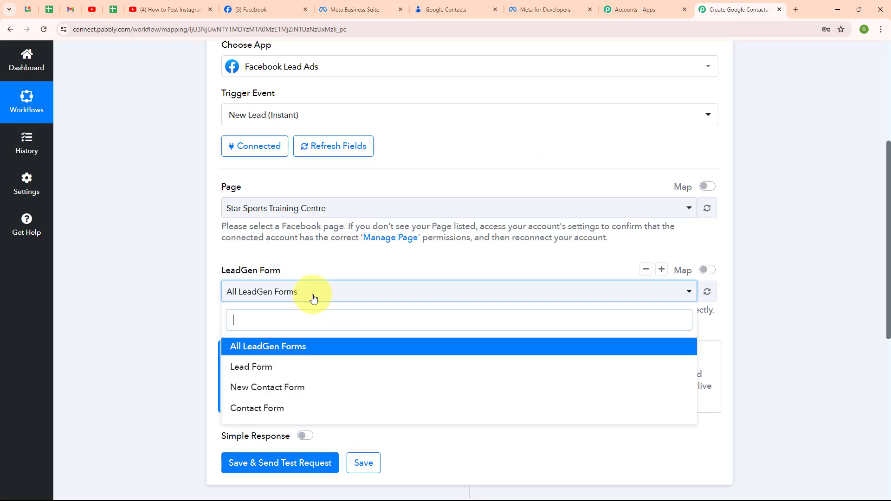
pyautogui.click(313, 368)
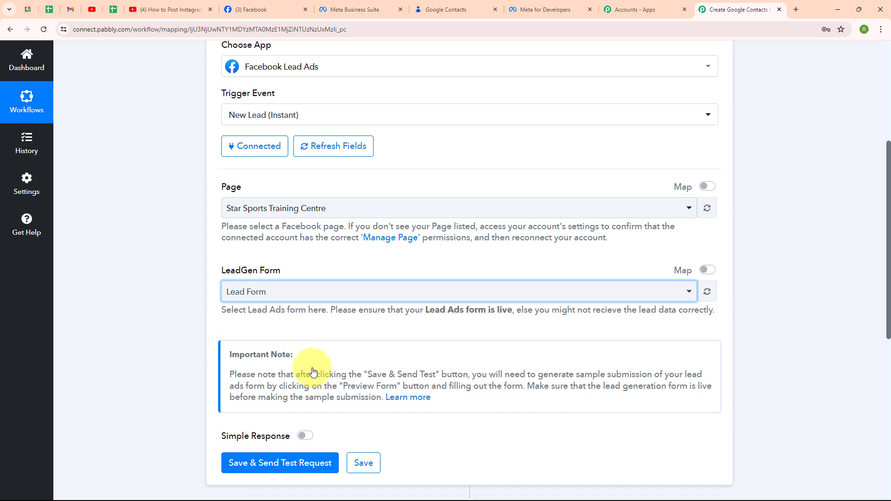
pyautogui.click(282, 298)
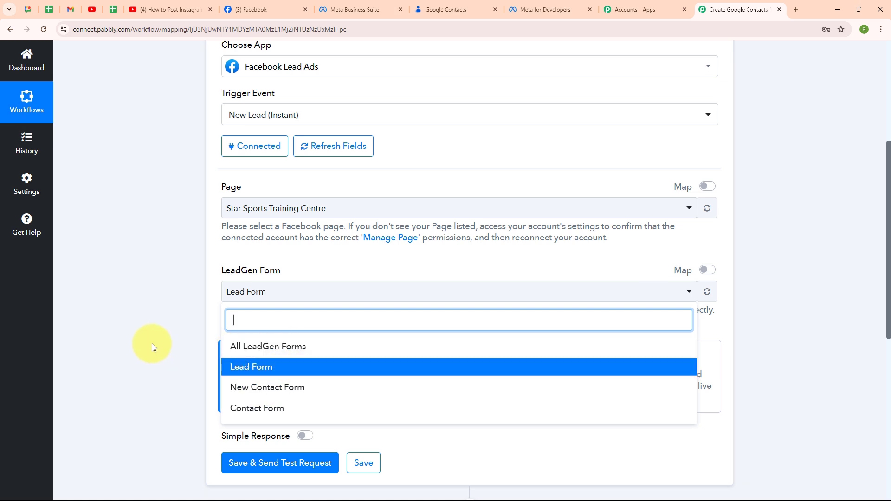
pyautogui.click(153, 322)
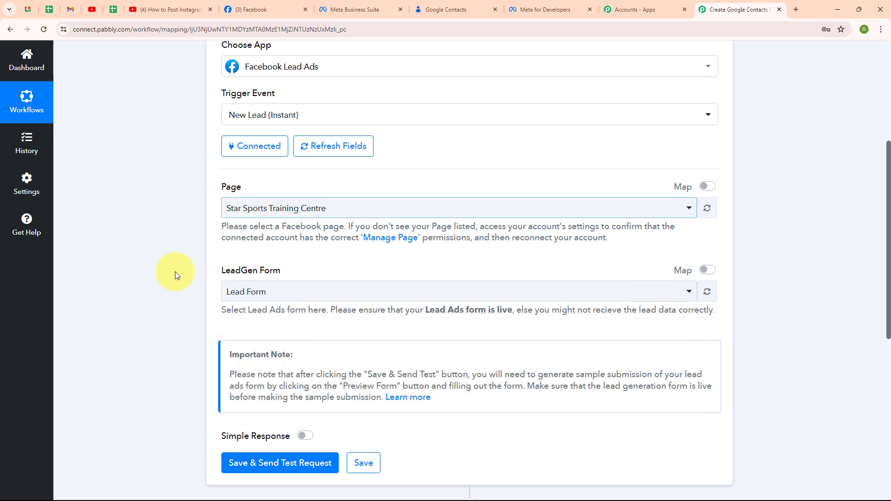
pyautogui.scroll(-4, 452, 251)
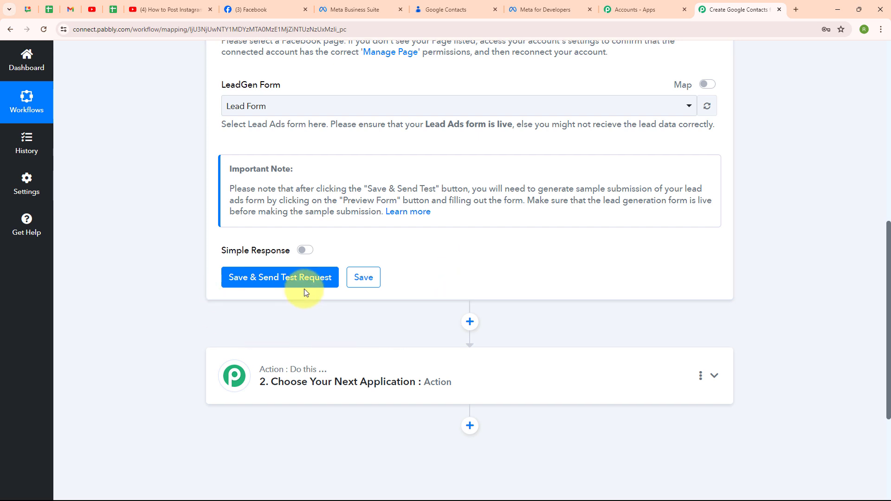
pyautogui.click(278, 288)
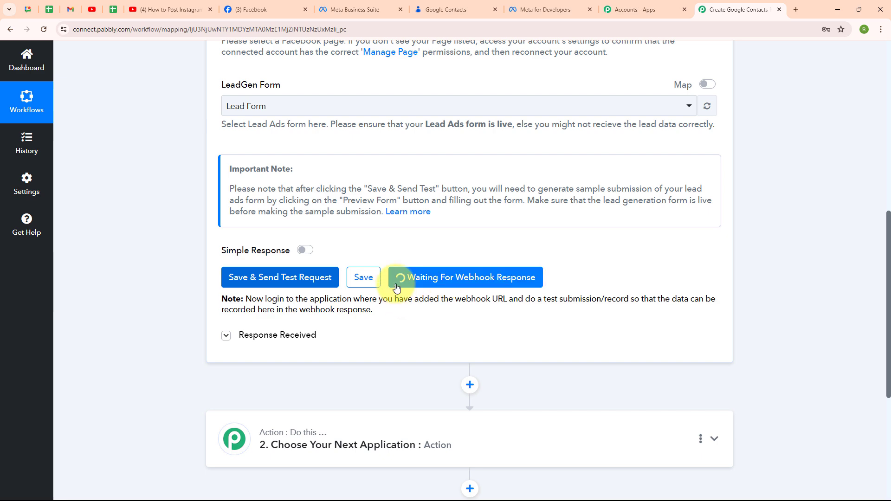
# Switch to Meta for Developers and open the Lead Ads RTU Debug Tool from its developer tools.
pyautogui.click(547, 3)
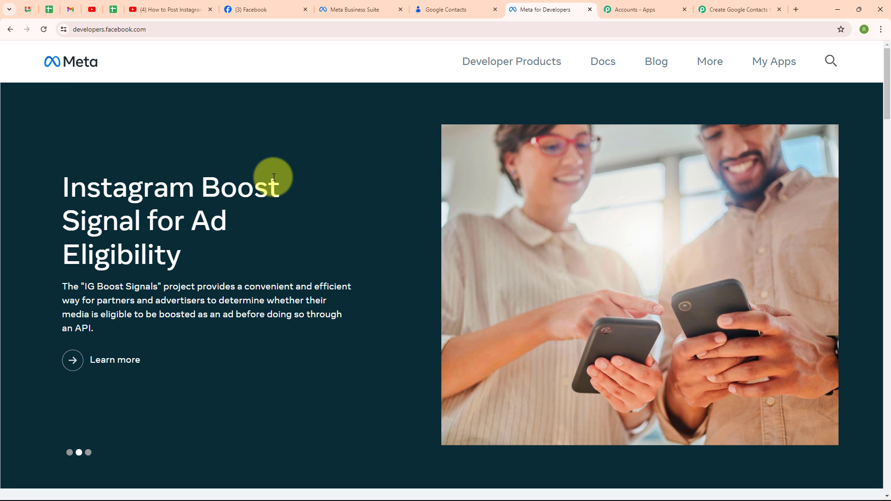
pyautogui.click(721, 62)
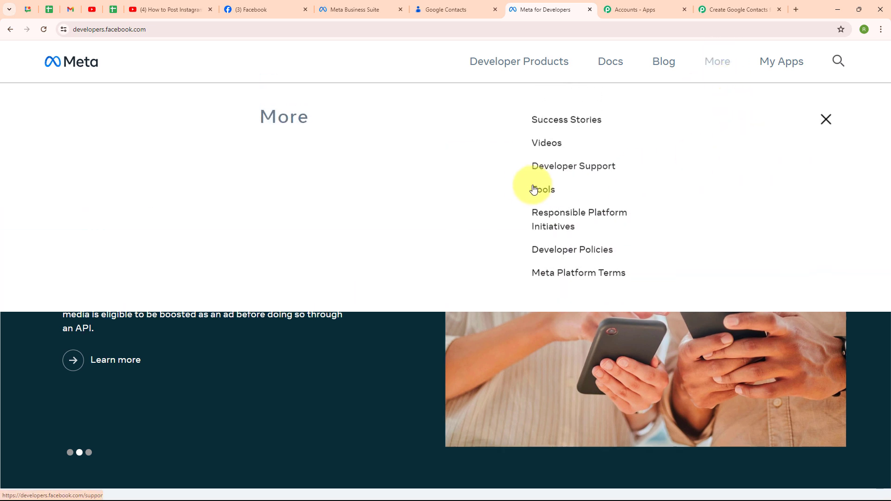
pyautogui.click(552, 192)
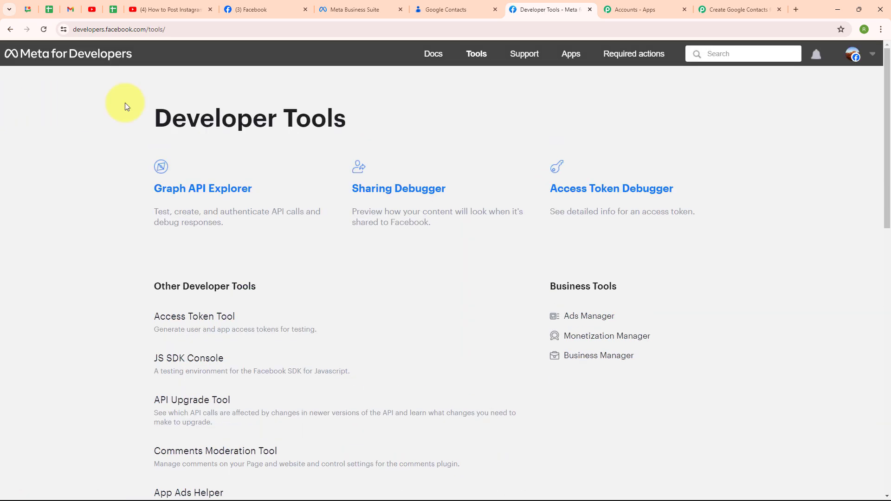
pyautogui.scroll(-7, 308, 291)
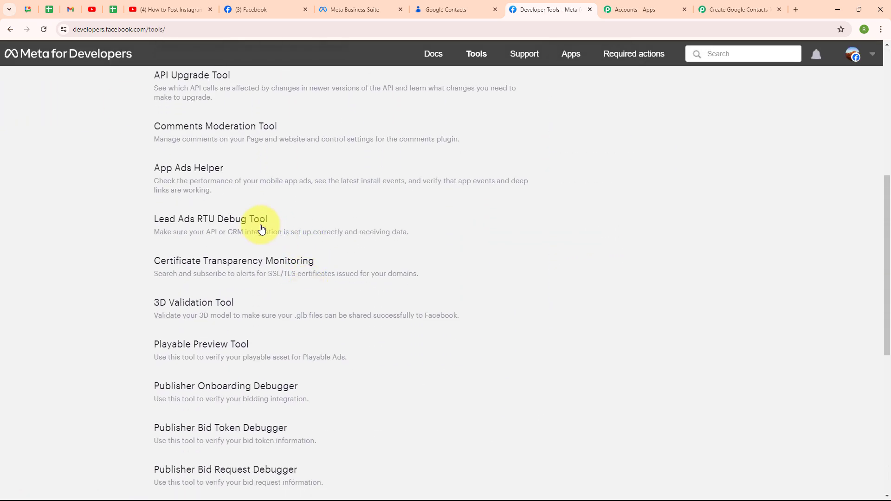
pyautogui.click(222, 224)
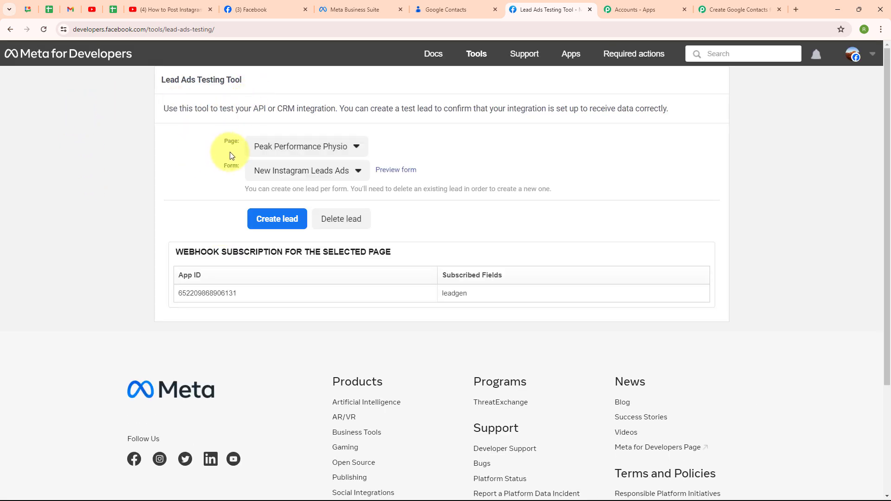
# Select the Star Sports Training Centre page and its Lead Form in the Lead Ads Testing Tool.
pyautogui.click(327, 148)
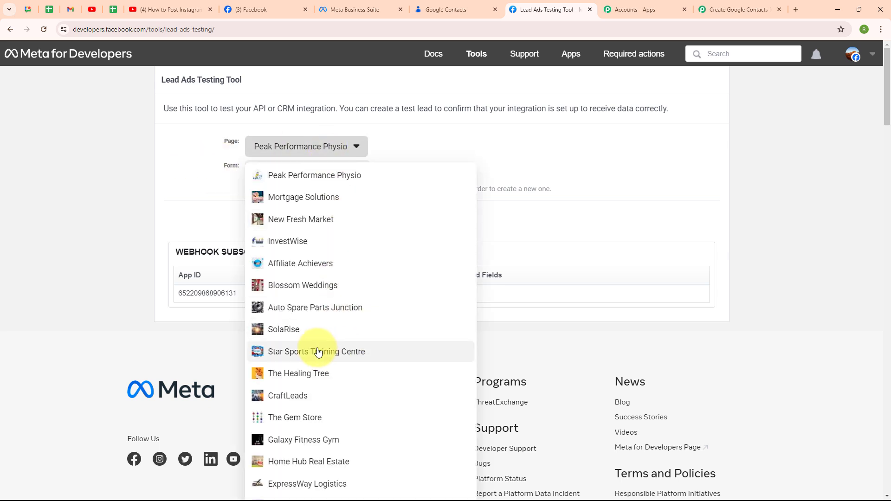
pyautogui.click(356, 356)
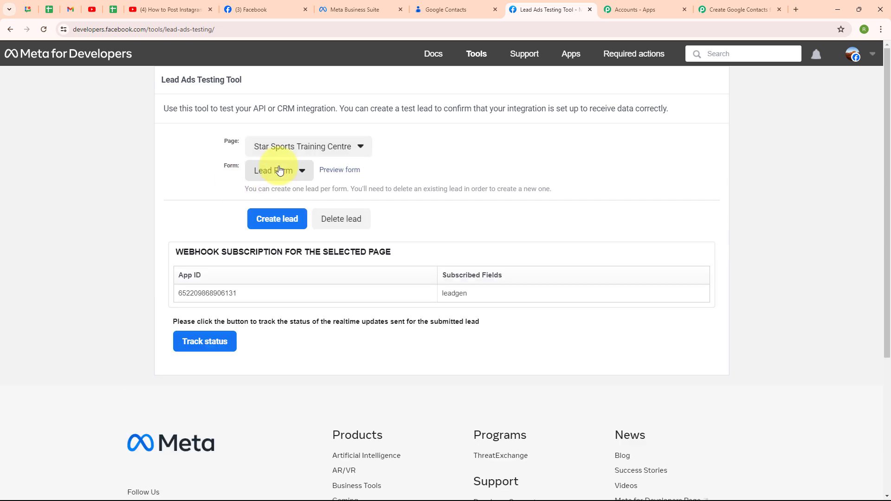
pyautogui.click(278, 171)
pyautogui.click(285, 196)
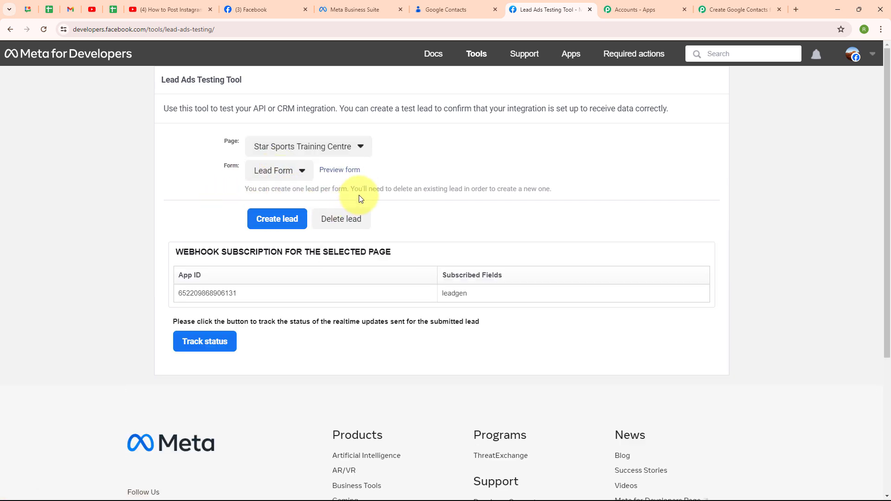
# Open the lead form preview and fill in the test lead's email, phone number, first name and last name.
pyautogui.click(338, 173)
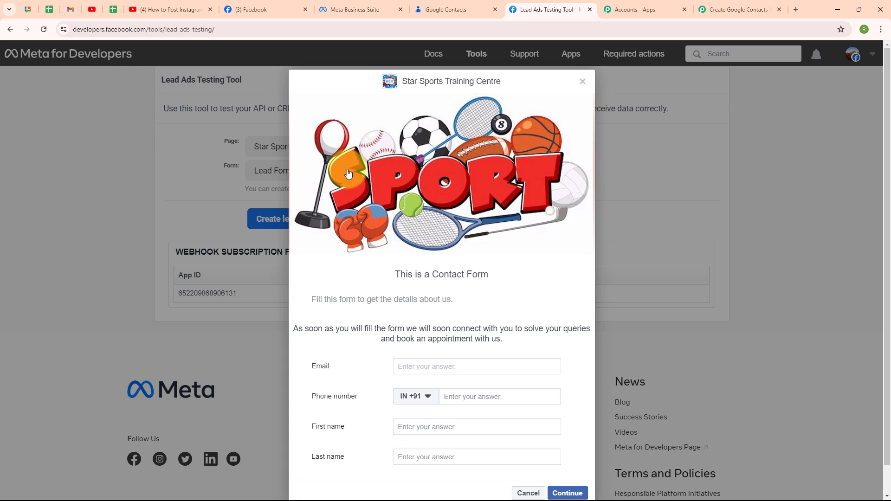
pyautogui.write('dummy')
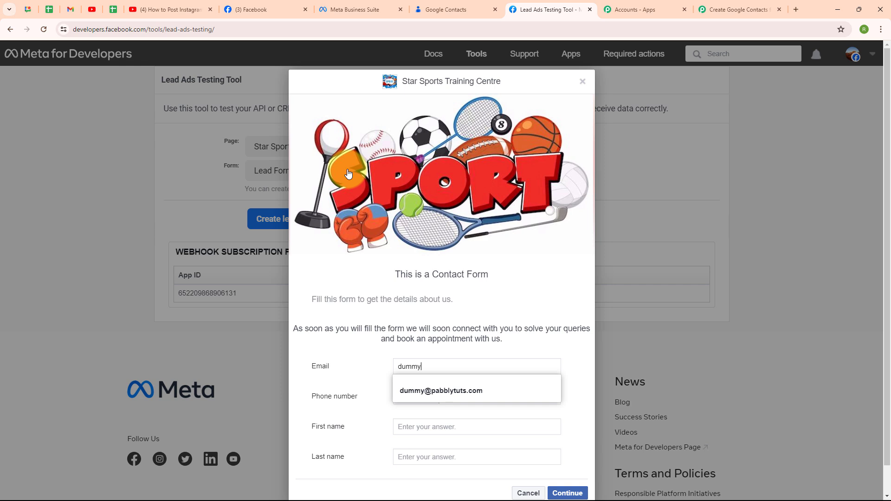
pyautogui.press('Down')
pyautogui.press('Return')
pyautogui.click(490, 394)
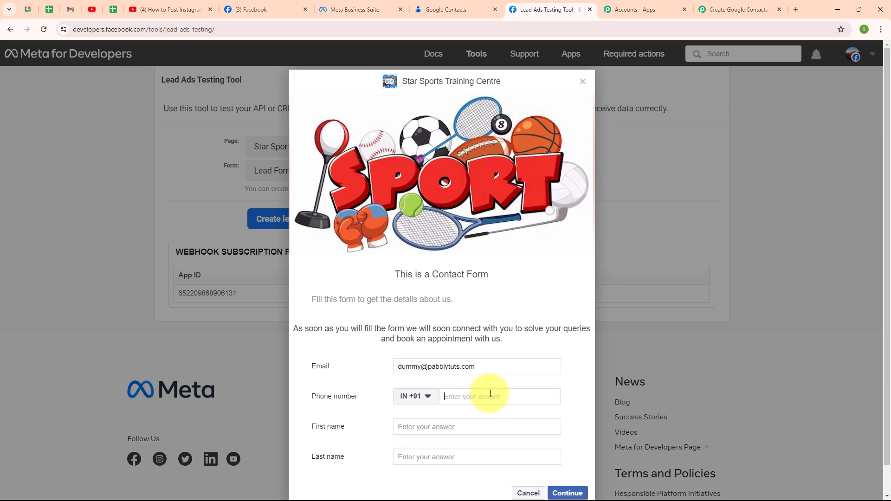
pyautogui.write('77777 77777')
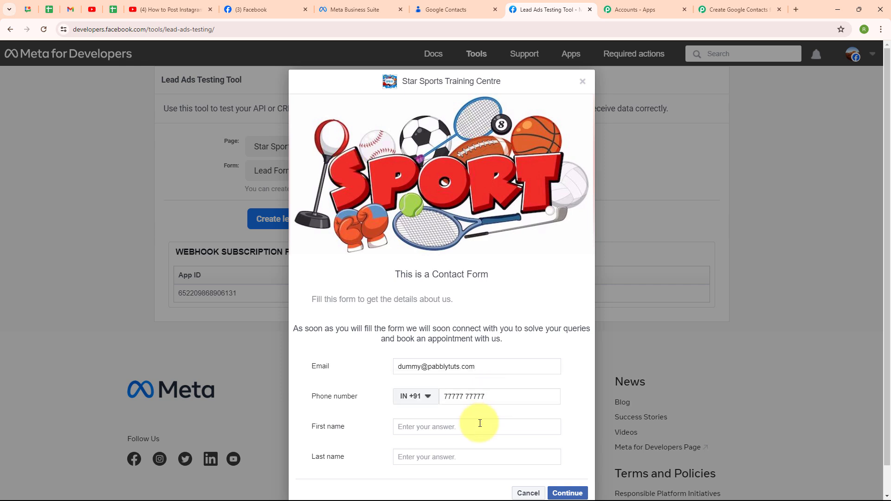
pyautogui.click(480, 424)
pyautogui.write('ummy')
pyautogui.click(463, 455)
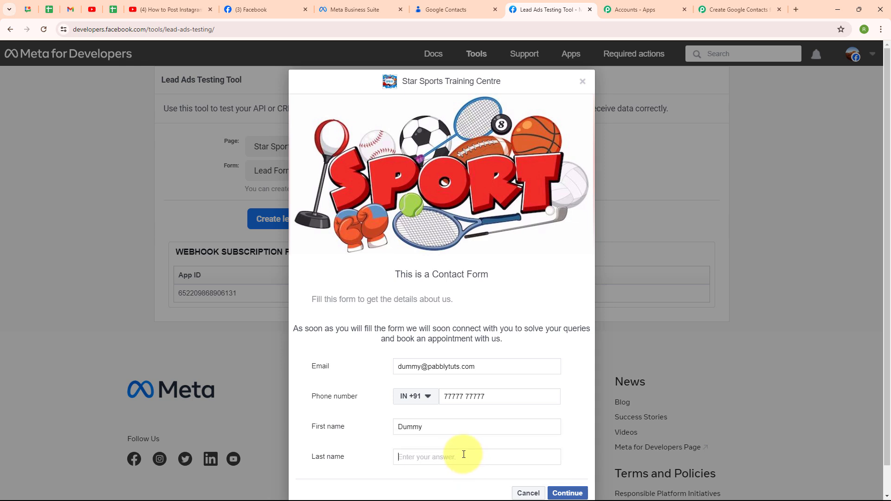
pyautogui.write('User')
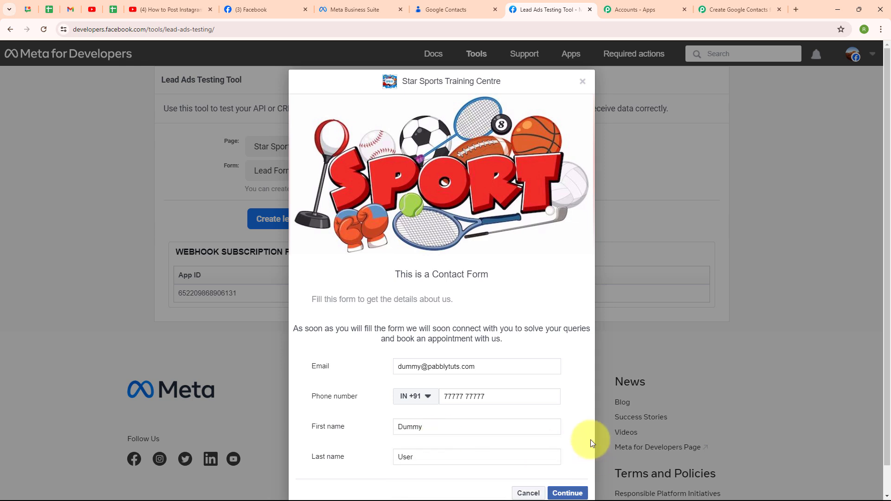
# Submit the test lead, accepting the terms and conditions, and close the form preview.
pyautogui.click(567, 493)
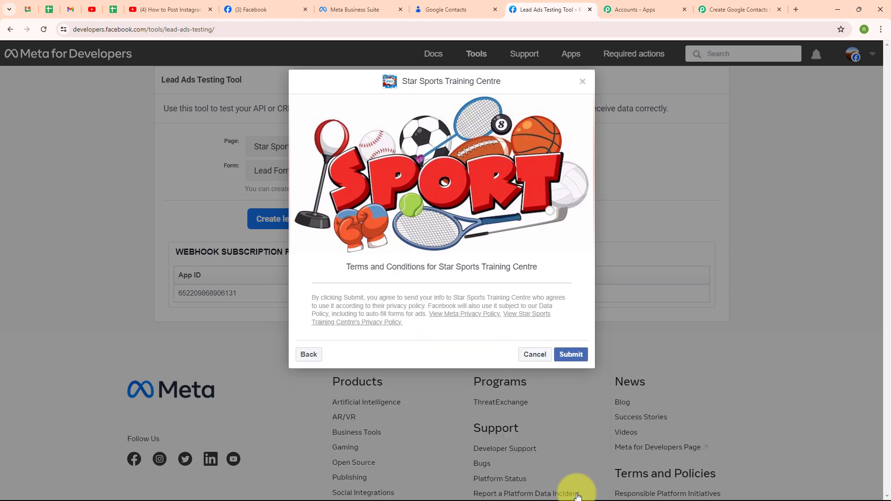
pyautogui.click(576, 355)
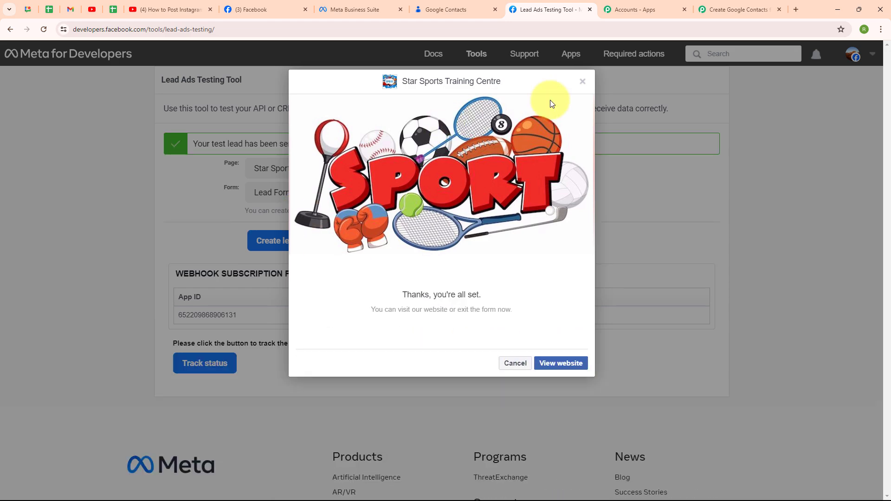
pyautogui.click(581, 82)
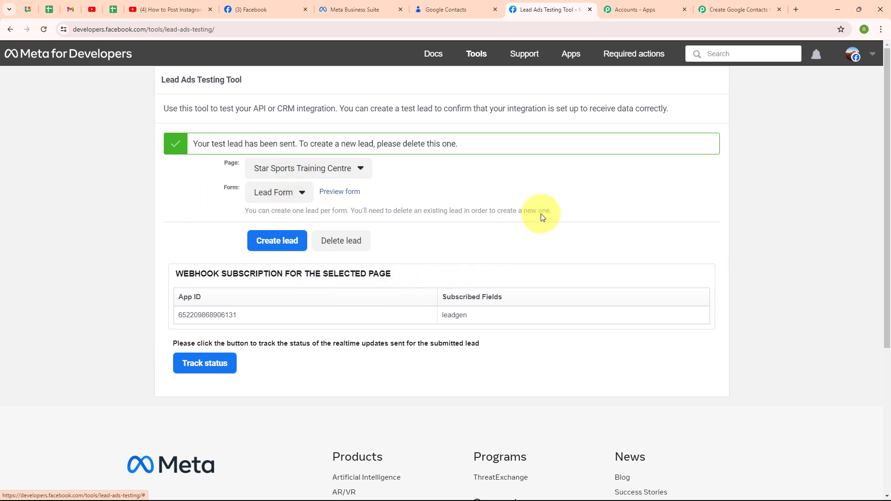
# Return to the Pabbly Connect workflow and examine the lead details captured in the trigger's webhook response.
pyautogui.click(712, 10)
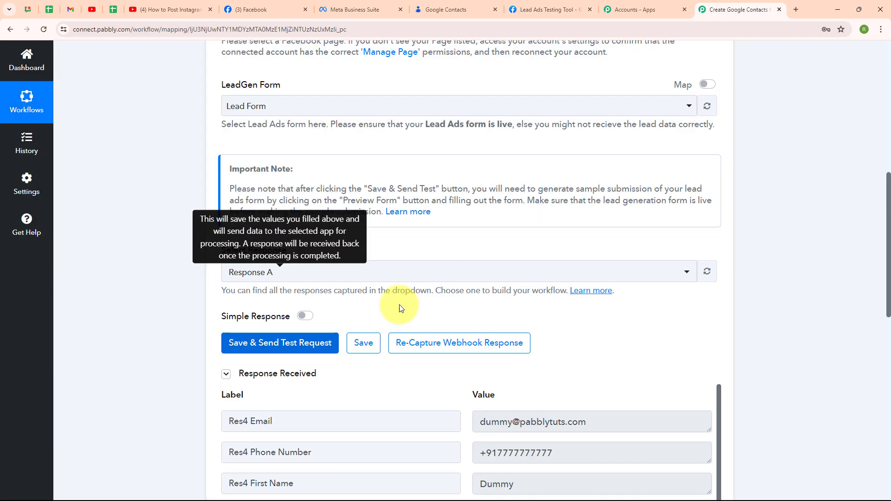
pyautogui.scroll(-1, 651, 299)
pyautogui.scroll(-5, 651, 299)
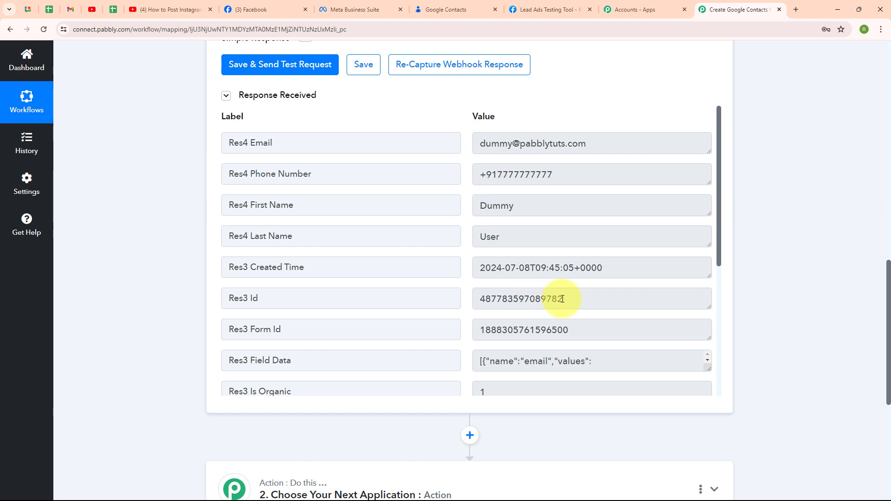
# Review the remaining fields of the captured lead response and collapse the Facebook Lead Ads trigger step.
pyautogui.scroll(-5, 563, 299)
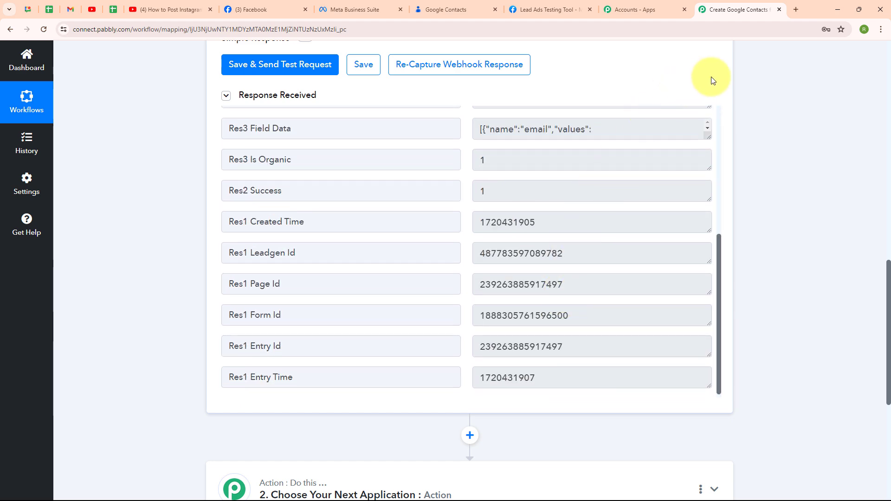
pyautogui.scroll(3, 714, 80)
pyautogui.scroll(10, 713, 80)
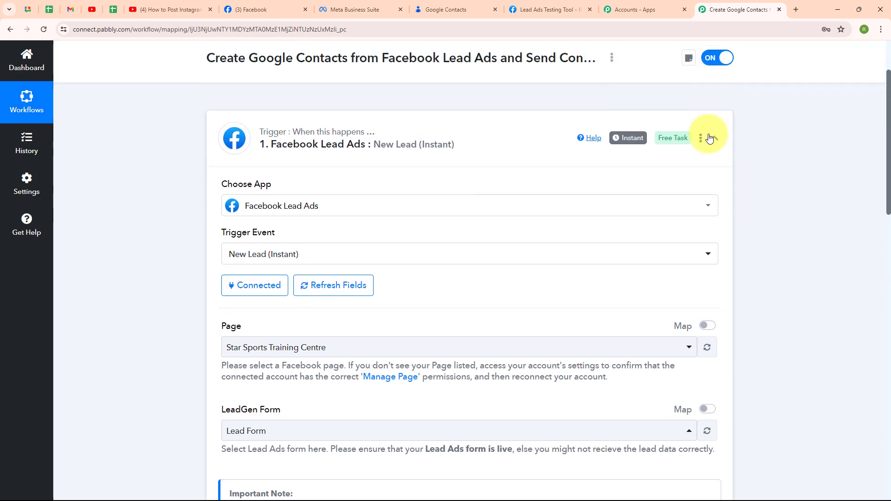
pyautogui.click(709, 140)
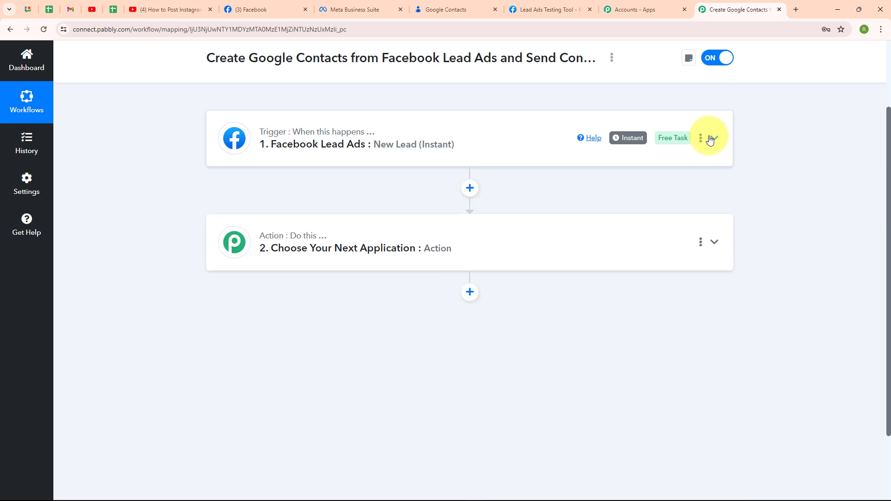
# Set the workflow's second step to the Google Contacts app with Create Contact as the action event.
pyautogui.click(260, 230)
pyautogui.scroll(-1, 259, 230)
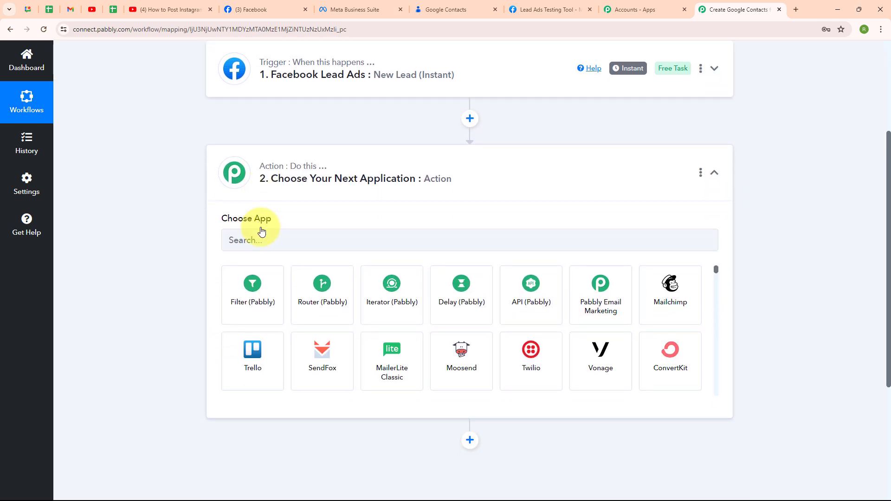
pyautogui.click(301, 247)
pyautogui.write('G')
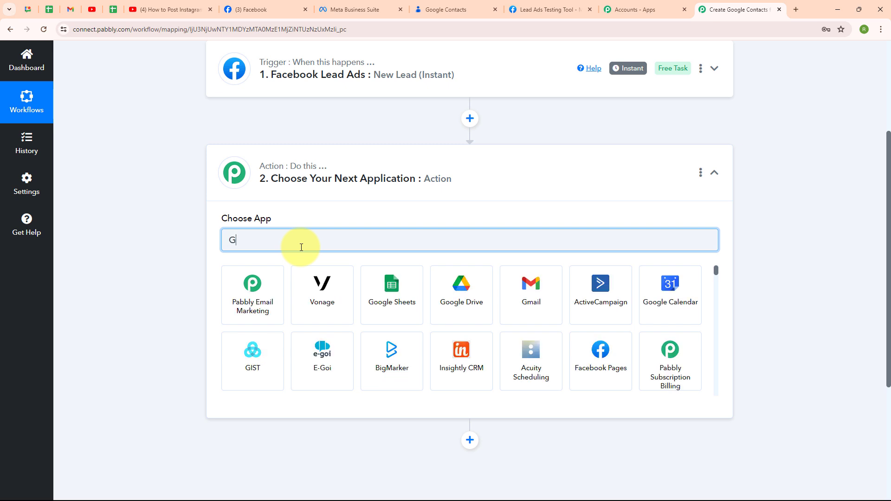
pyautogui.write('oo')
pyautogui.click(671, 288)
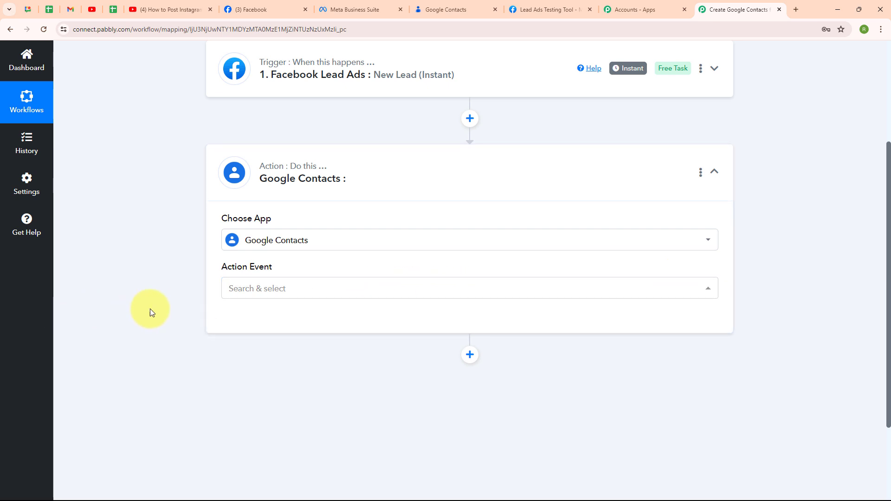
pyautogui.click(313, 293)
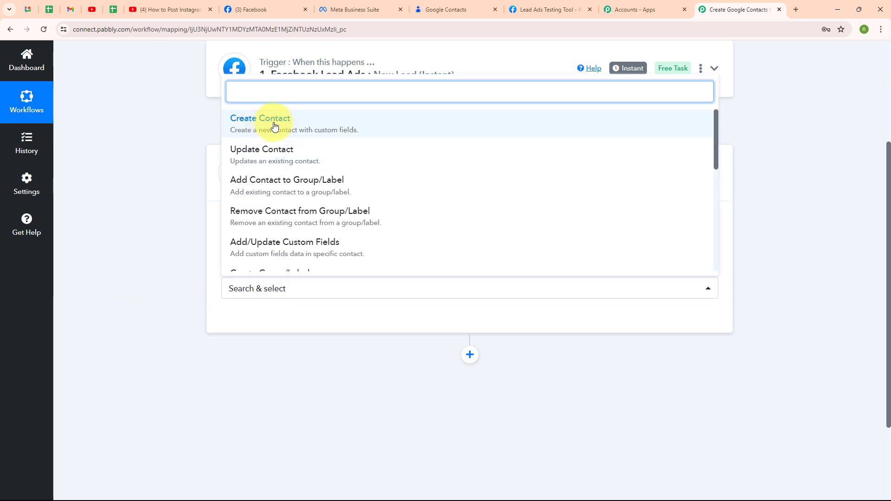
pyautogui.click(273, 125)
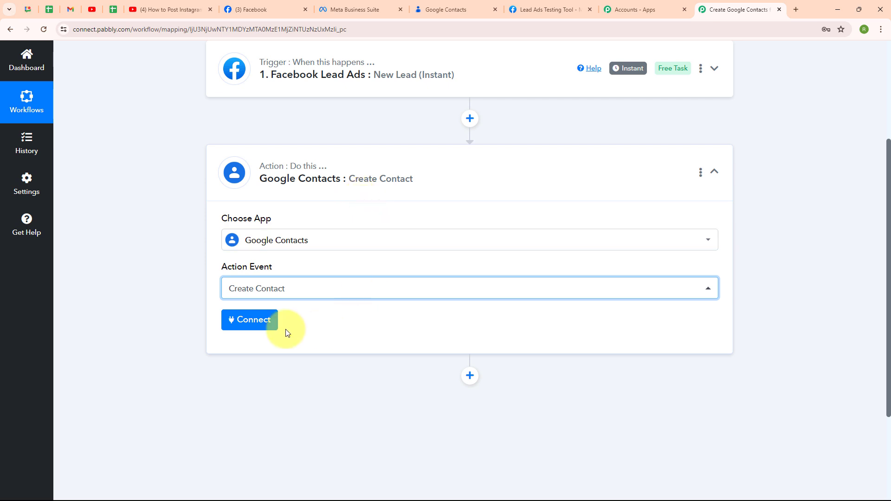
# Add a new Google Contacts connection by signing in with the Google account and allowing Pabbly Connect access to its contacts.
pyautogui.click(238, 321)
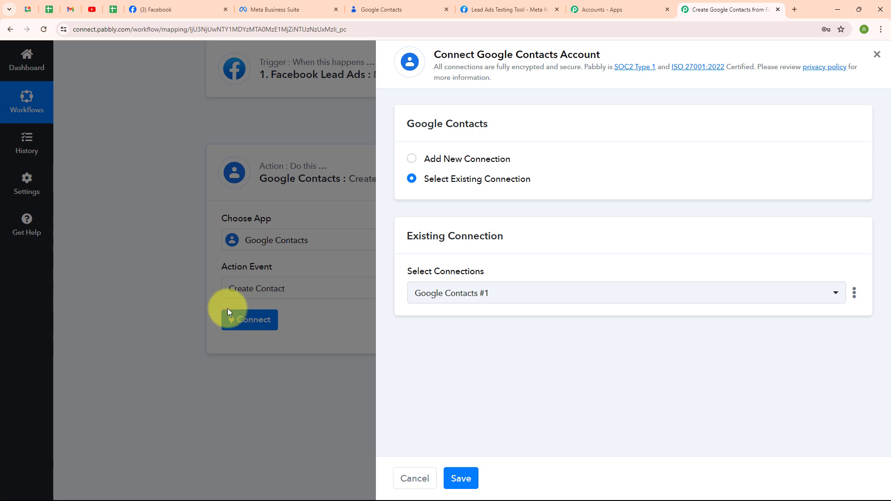
pyautogui.click(412, 159)
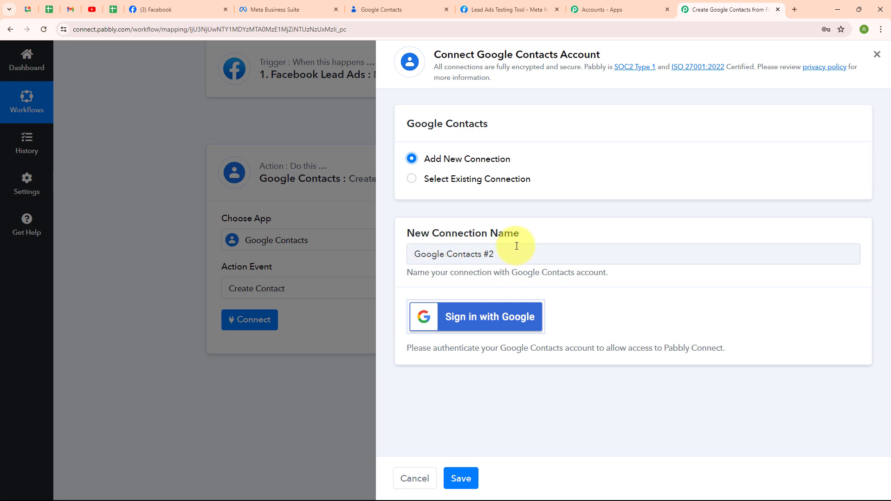
pyautogui.click(522, 328)
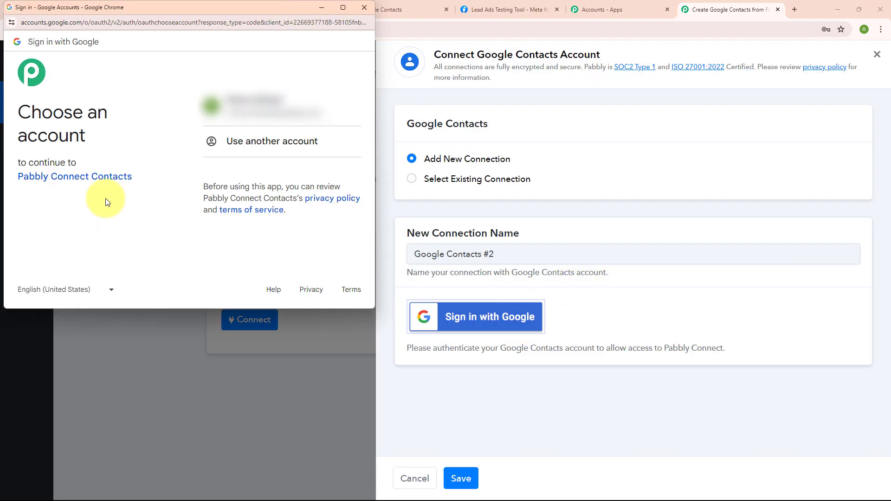
pyautogui.click(267, 112)
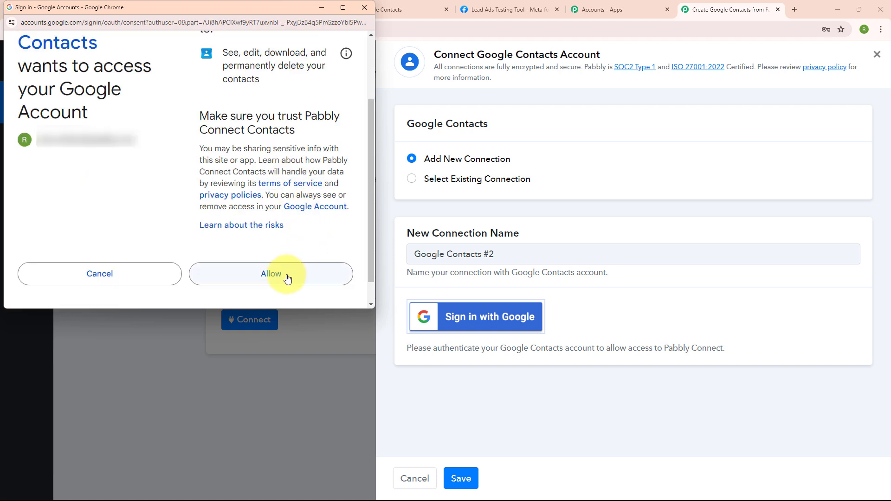
pyautogui.click(287, 277)
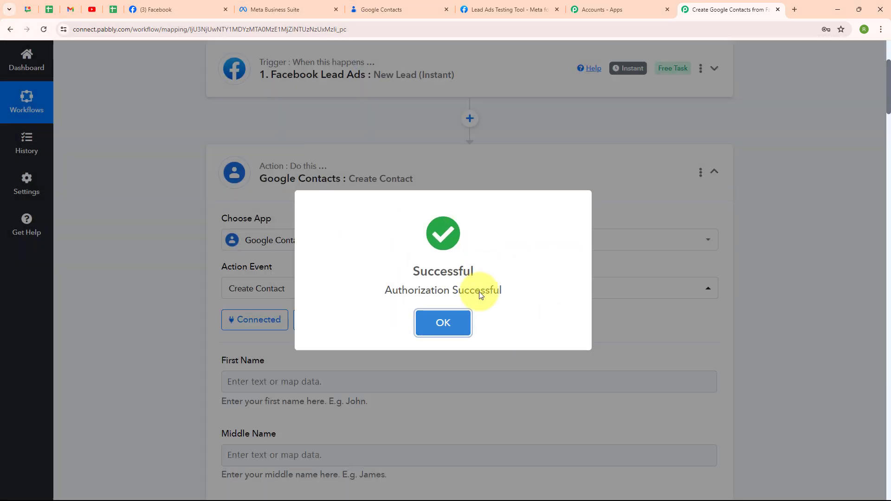
pyautogui.click(456, 317)
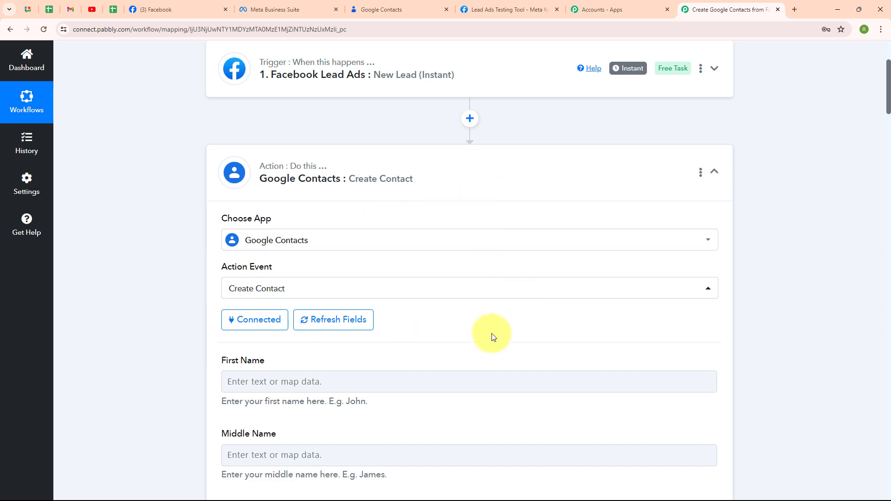
# Map the contact's First Name to Res4 First Name and Last Name to Res4 Last Name from the lead data.
pyautogui.scroll(-4, 488, 339)
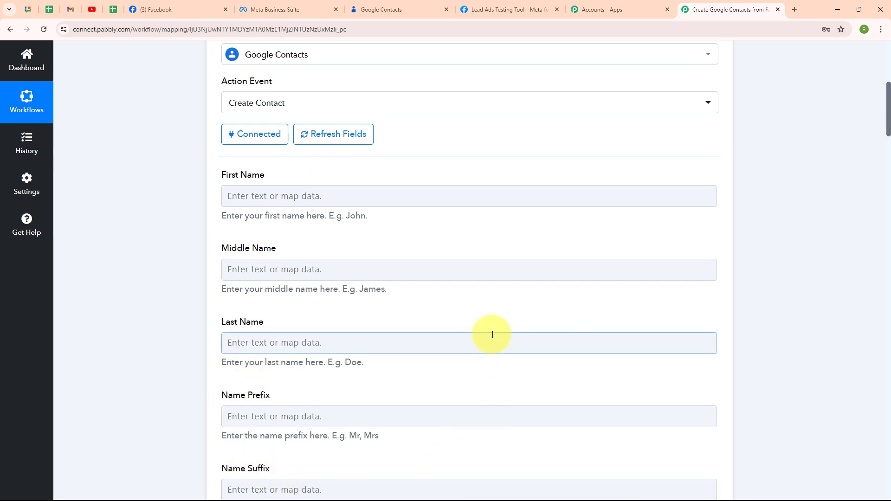
pyautogui.click(230, 195)
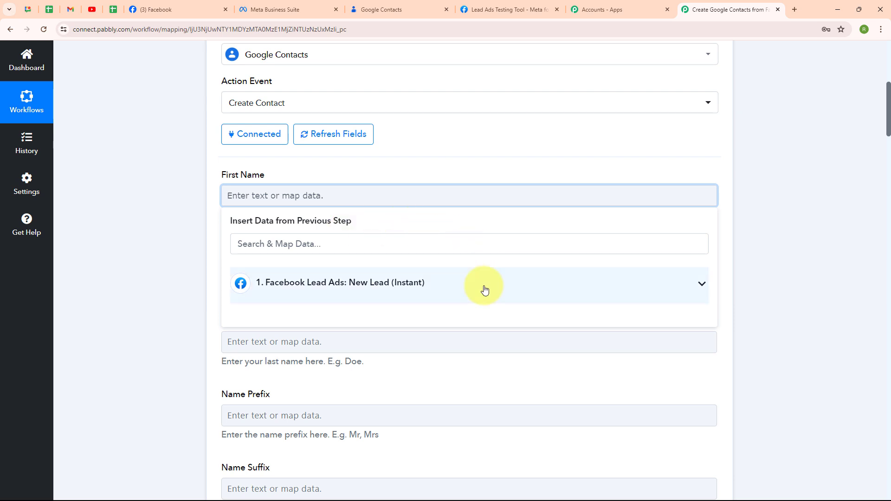
pyautogui.click(392, 299)
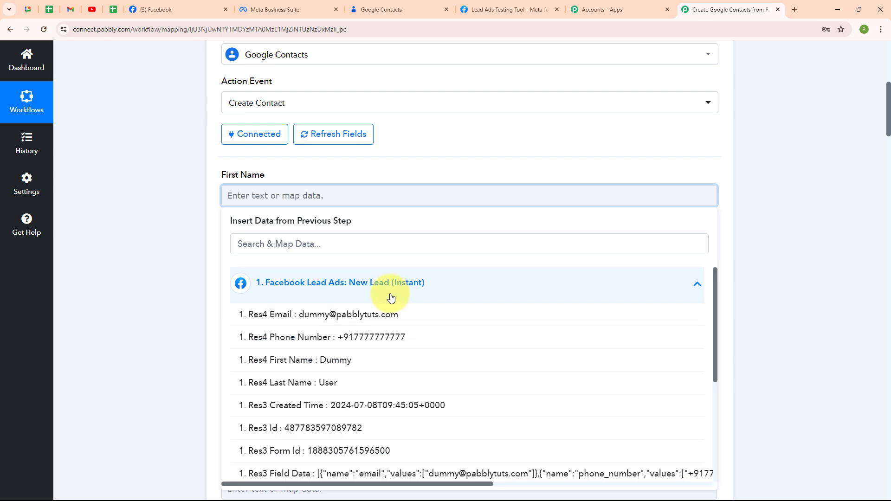
pyautogui.click(373, 367)
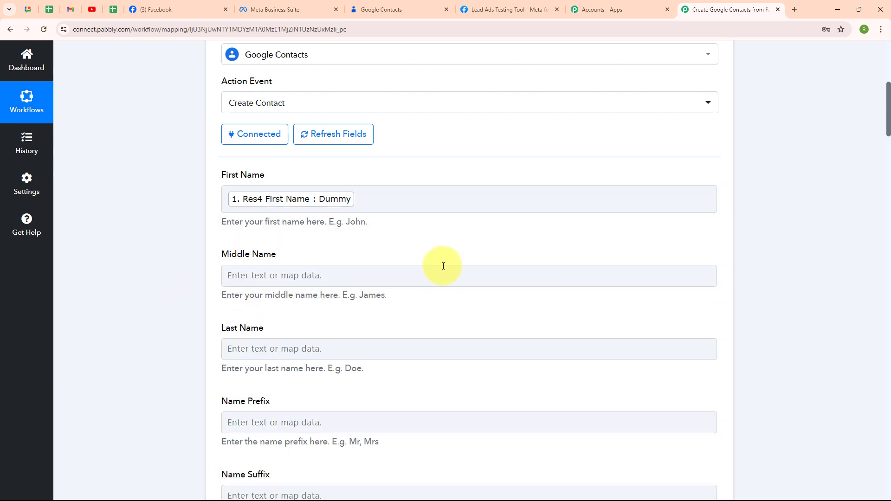
pyautogui.scroll(-2, 511, 265)
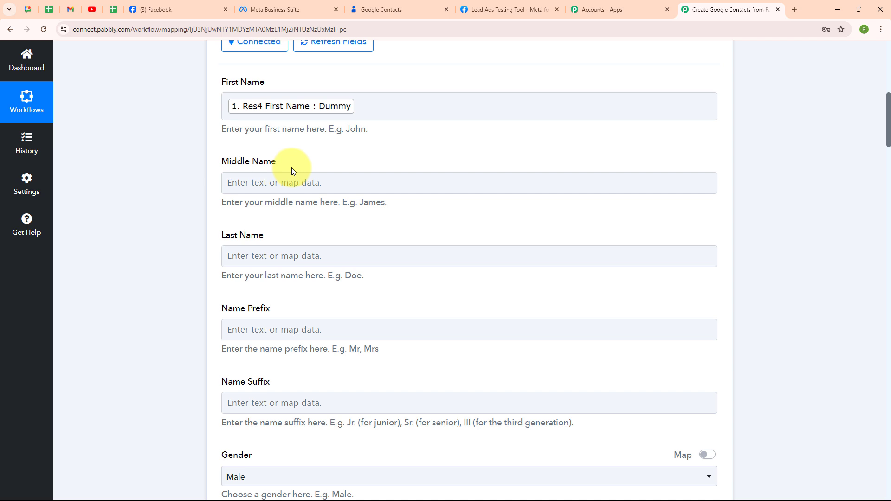
pyautogui.click(236, 256)
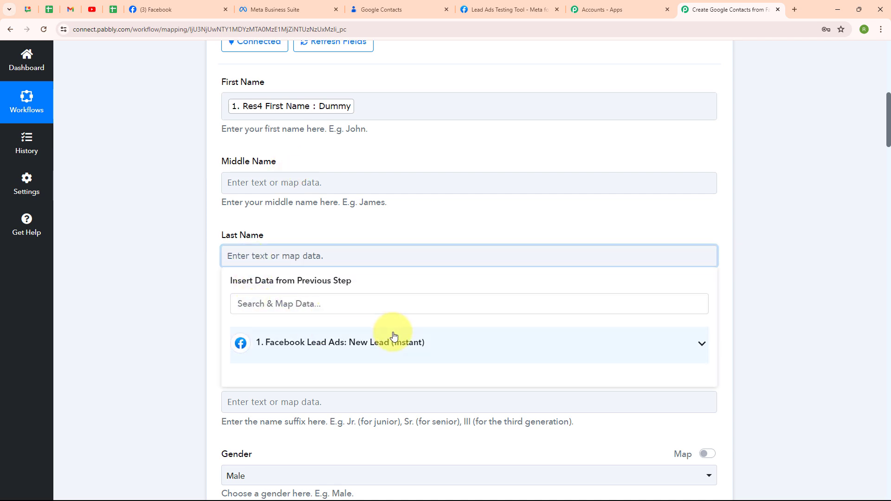
pyautogui.click(392, 338)
pyautogui.click(384, 442)
pyautogui.click(185, 358)
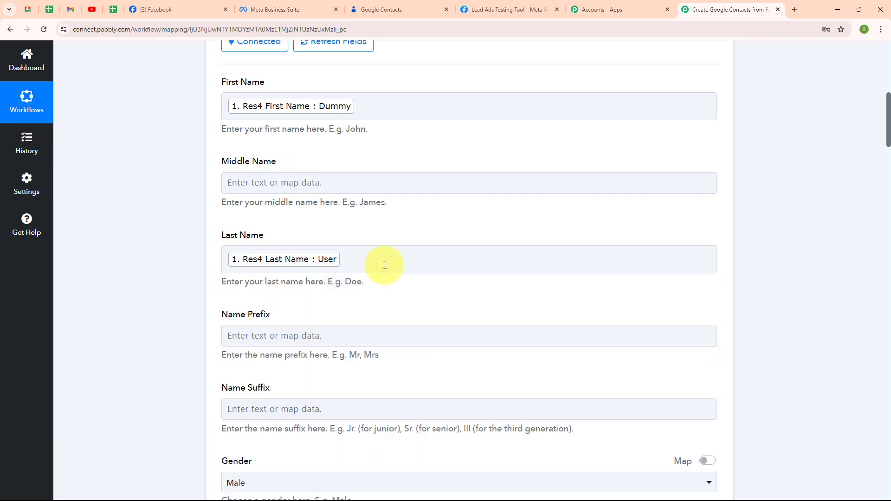
# Set the contact's Gender to Unspecified.
pyautogui.scroll(-4, 538, 258)
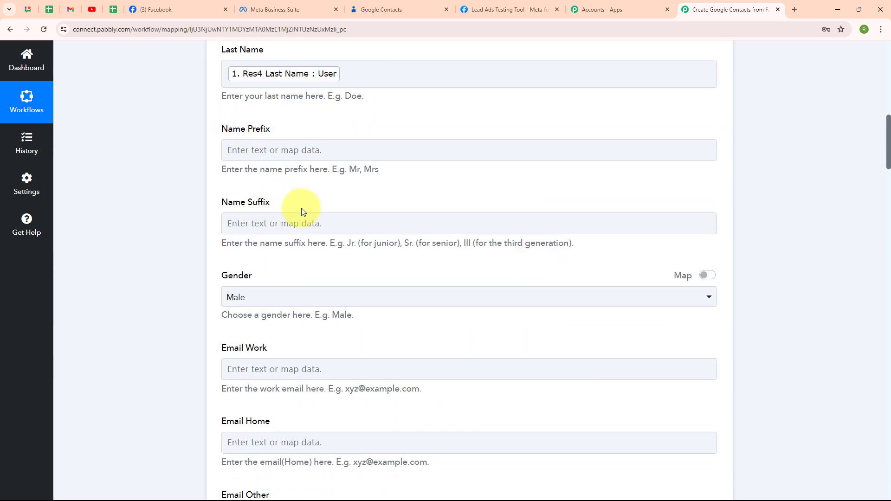
pyautogui.scroll(-3, 442, 198)
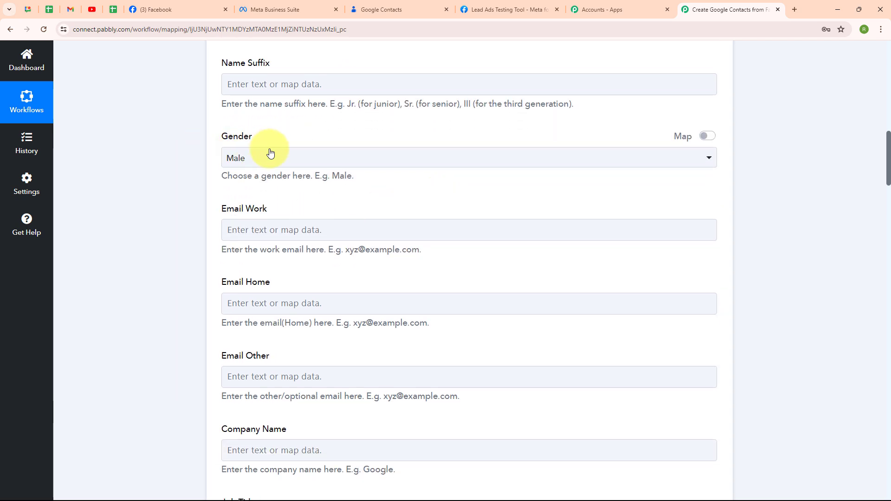
pyautogui.click(372, 157)
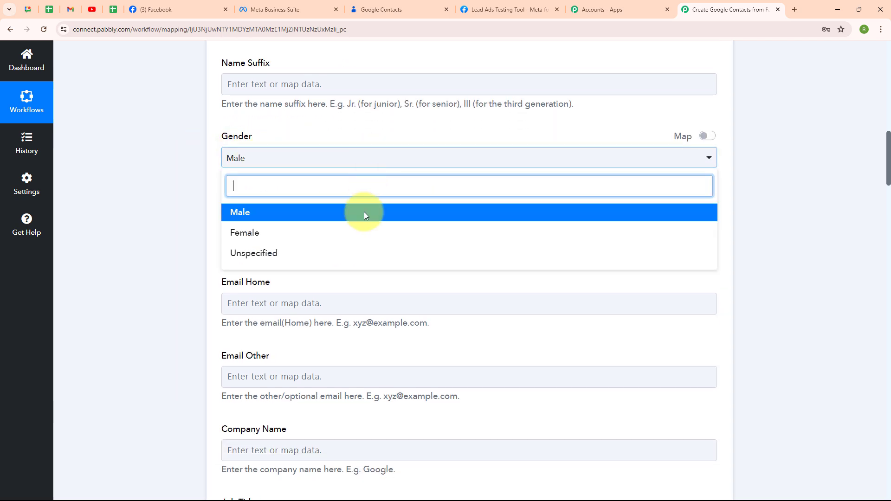
pyautogui.click(356, 259)
# Map the contact's Email Home field to Res4 Email from the Facebook lead data.
pyautogui.scroll(-3, 355, 255)
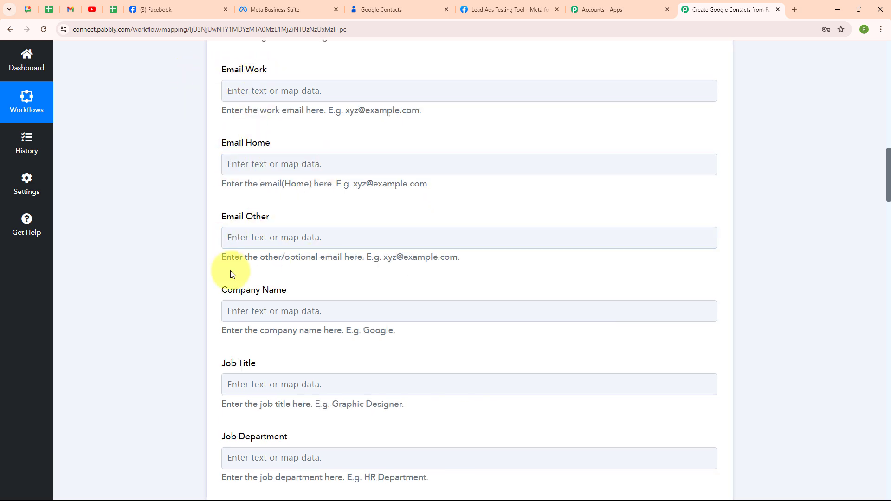
pyautogui.click(236, 169)
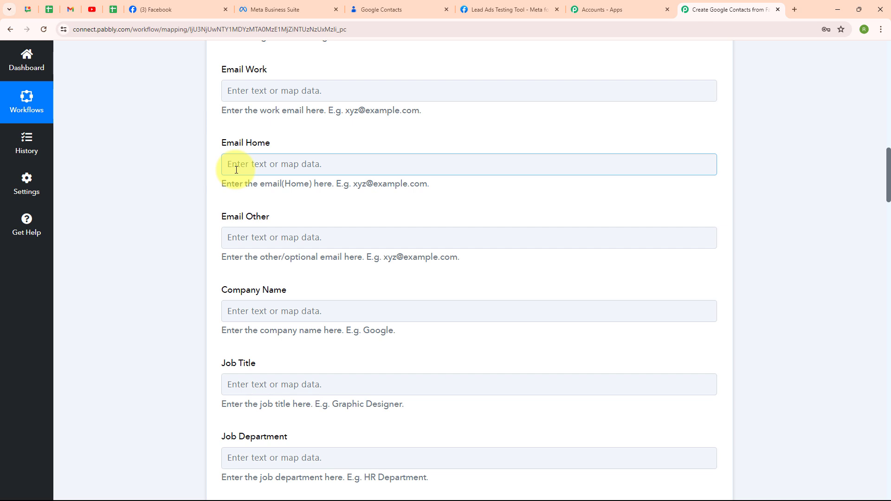
pyautogui.click(237, 169)
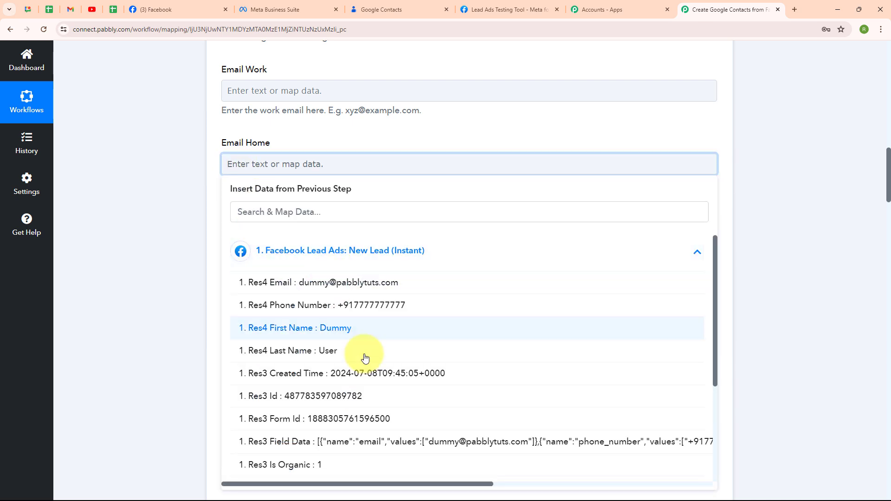
pyautogui.click(404, 285)
pyautogui.click(179, 281)
# Map the contact's Phone Number (Home) field to Res4 Phone Number from the Facebook lead data.
pyautogui.scroll(-4, 645, 247)
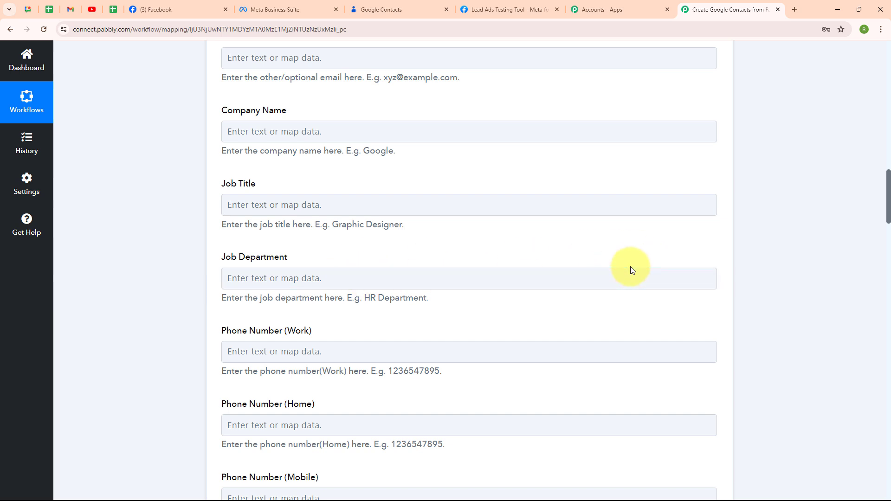
pyautogui.scroll(-5, 631, 270)
pyautogui.click(225, 193)
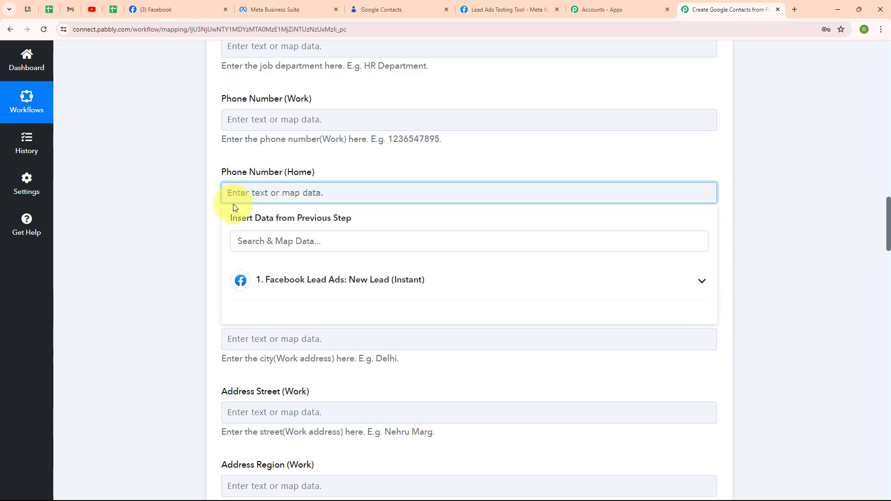
pyautogui.click(505, 297)
pyautogui.click(418, 339)
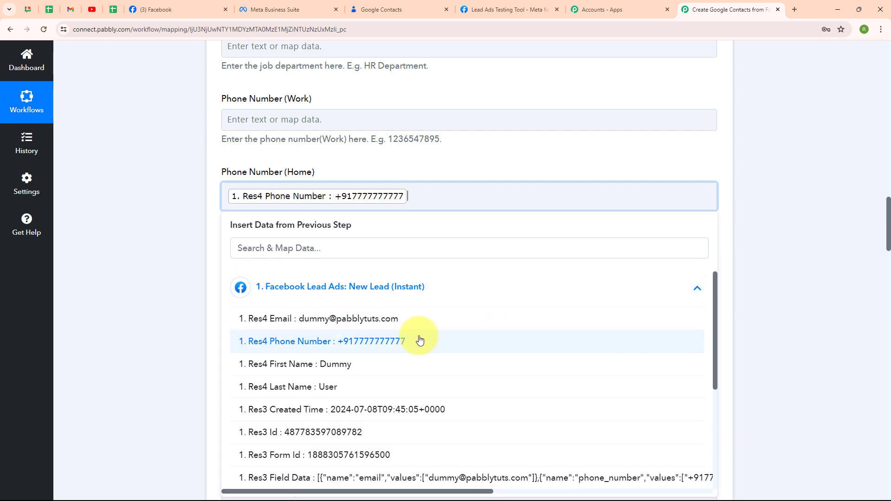
pyautogui.click(235, 312)
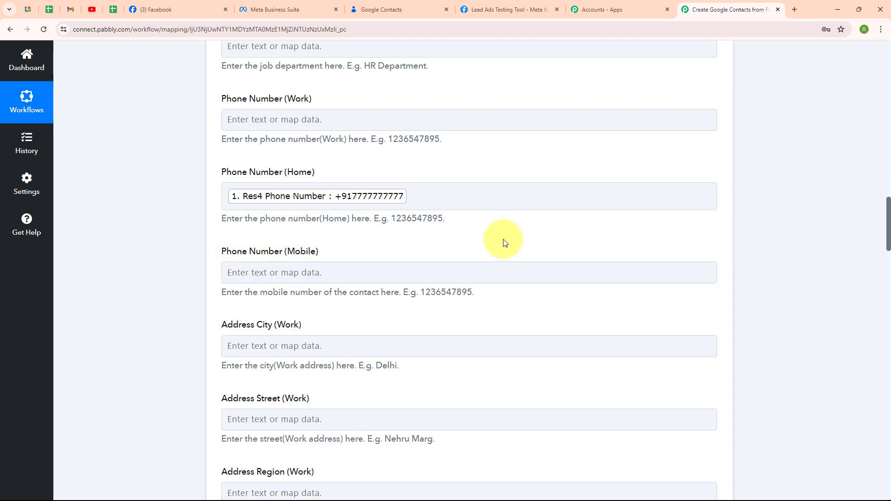
# Save the Google Contacts Create Contact action with the remaining fields left blank and send a test request.
pyautogui.scroll(-2, 508, 242)
pyautogui.scroll(-3, 506, 238)
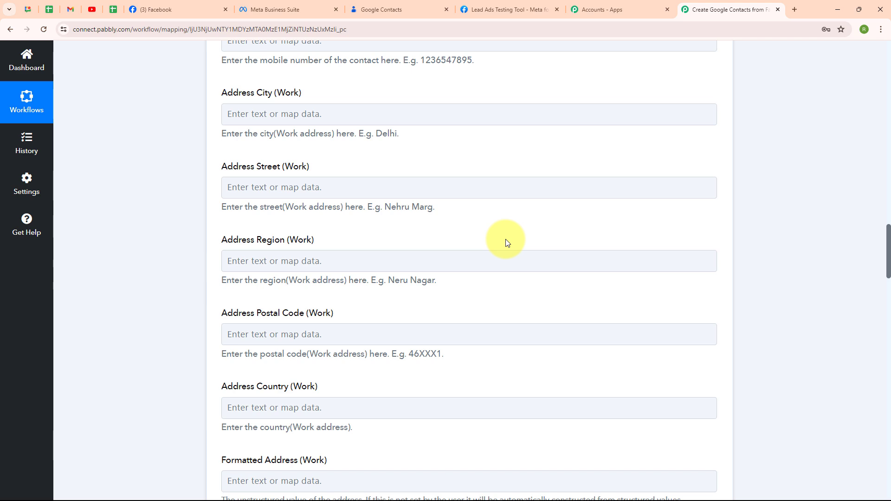
pyautogui.scroll(-4, 506, 238)
pyautogui.scroll(-10, 505, 239)
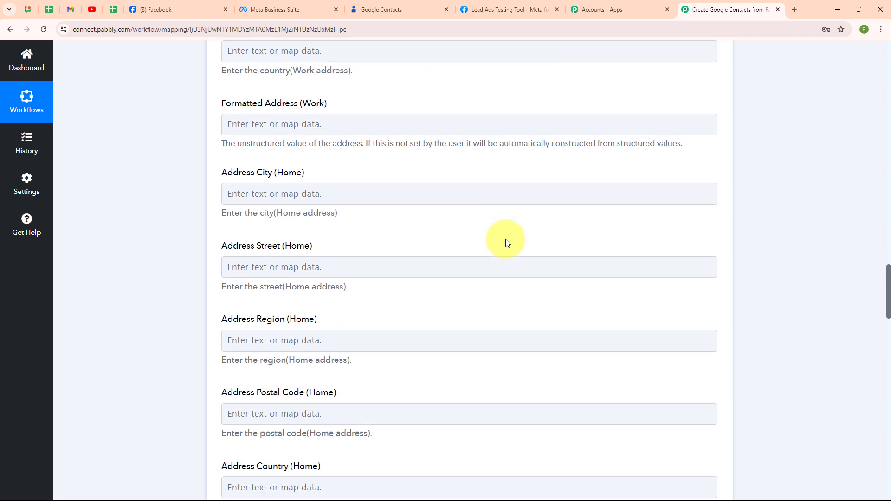
pyautogui.scroll(-14, 506, 241)
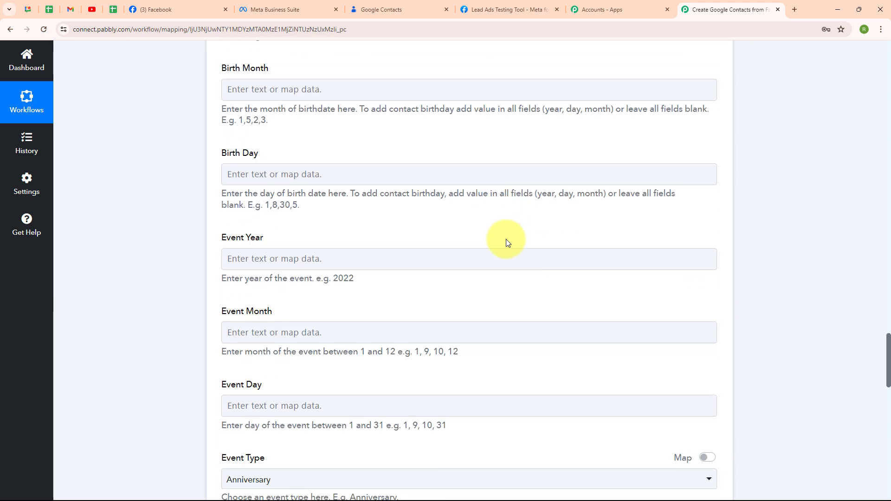
pyautogui.scroll(-10, 506, 241)
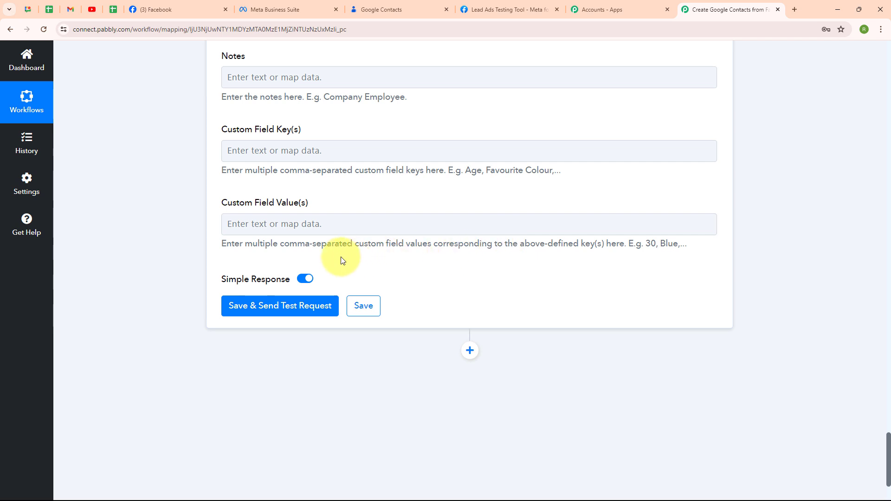
pyautogui.click(275, 307)
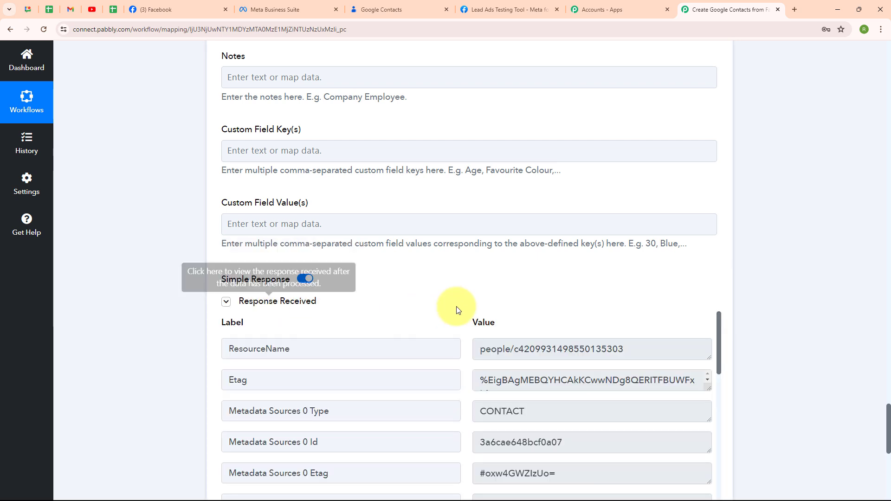
pyautogui.scroll(-5, 658, 301)
pyautogui.scroll(3, 659, 299)
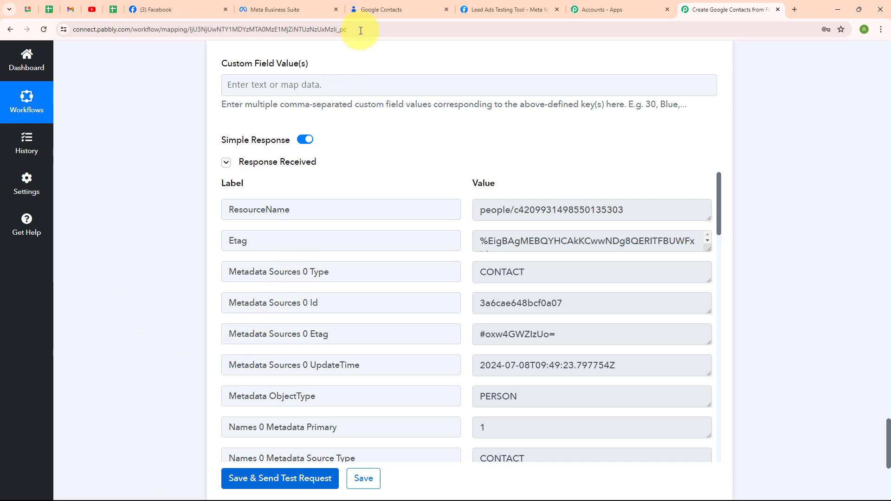
# Switch to Google Contacts and reload the contact list to check for the newly created contact.
pyautogui.click(373, 10)
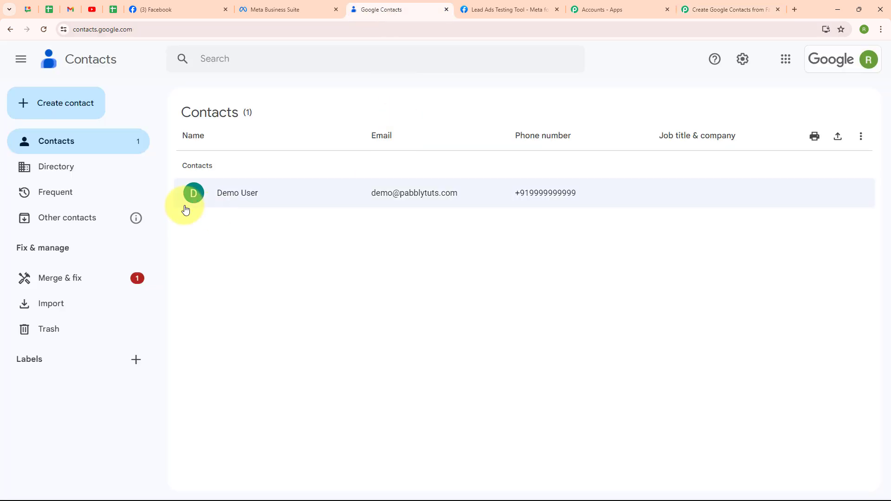
pyautogui.click(45, 26)
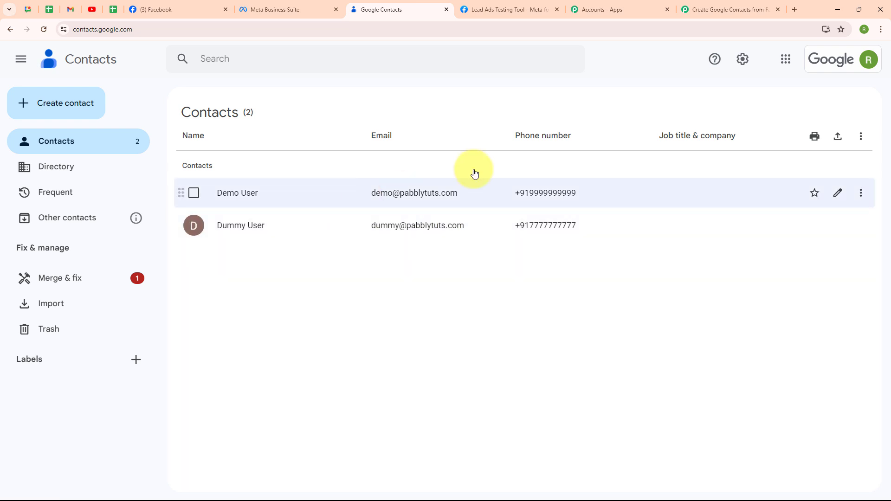
# Return to the Pabbly Connect workflow and collapse the Google Contacts Create Contact action.
pyautogui.click(718, 9)
pyautogui.scroll(15, 770, 150)
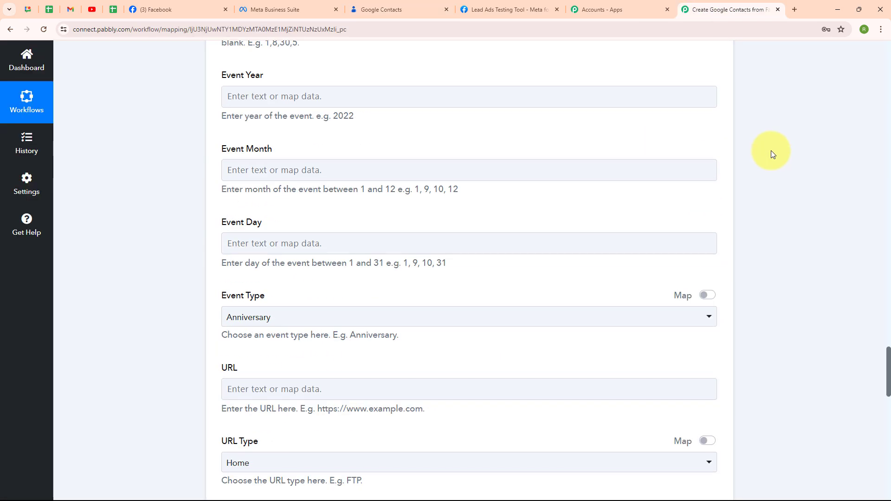
pyautogui.scroll(15, 772, 150)
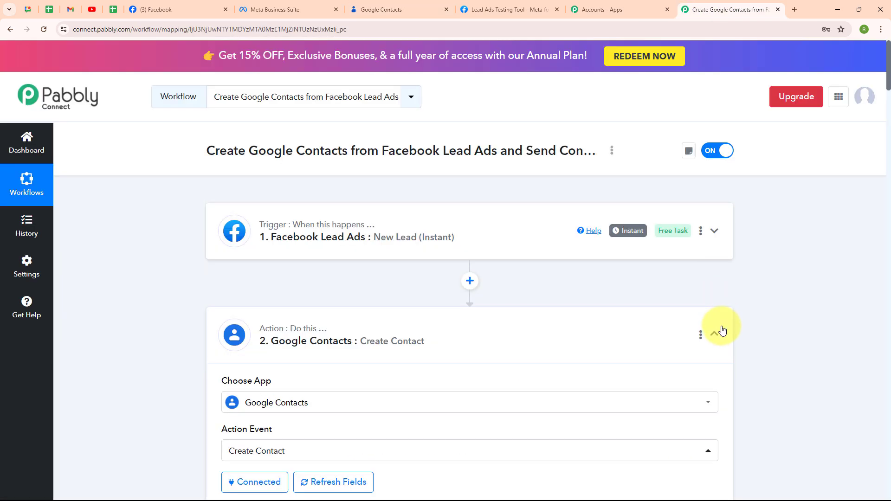
pyautogui.click(715, 332)
pyautogui.scroll(-2, 511, 381)
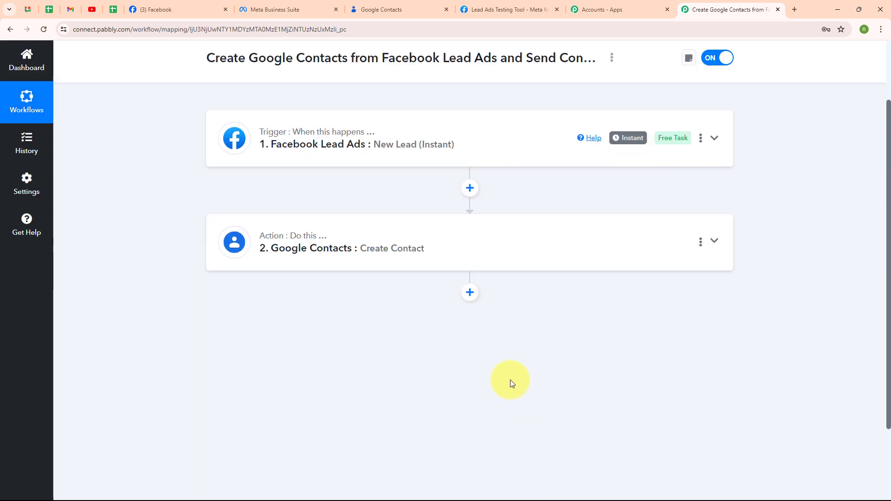
# Add a Gmail action after the Google Contacts step with Send Email (V2) as its action event.
pyautogui.click(474, 300)
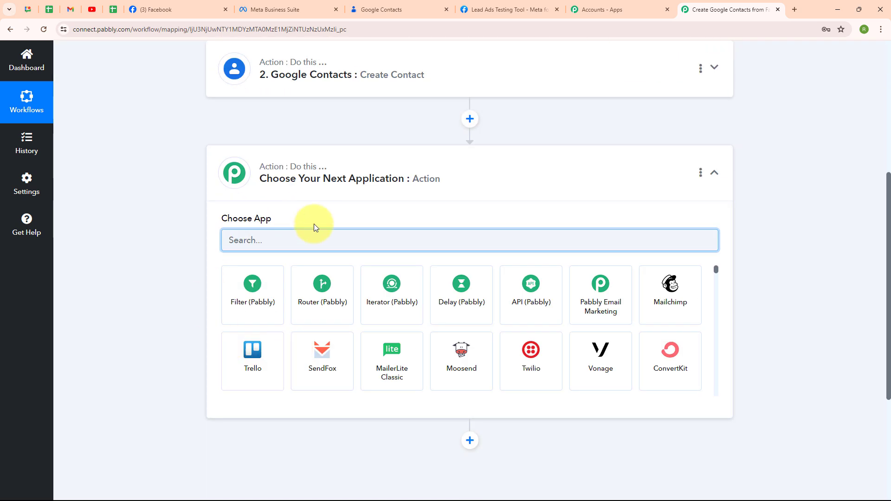
pyautogui.write('gma')
pyautogui.click(253, 281)
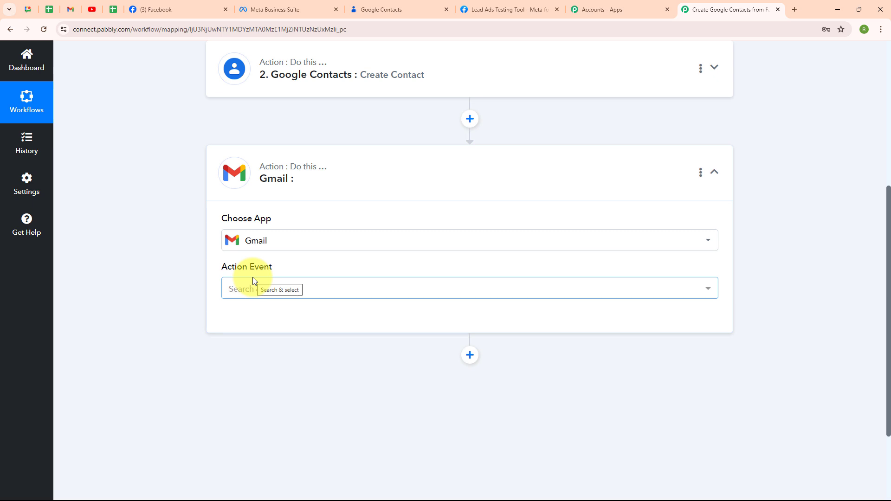
pyautogui.click(255, 289)
pyautogui.scroll(-3, 466, 194)
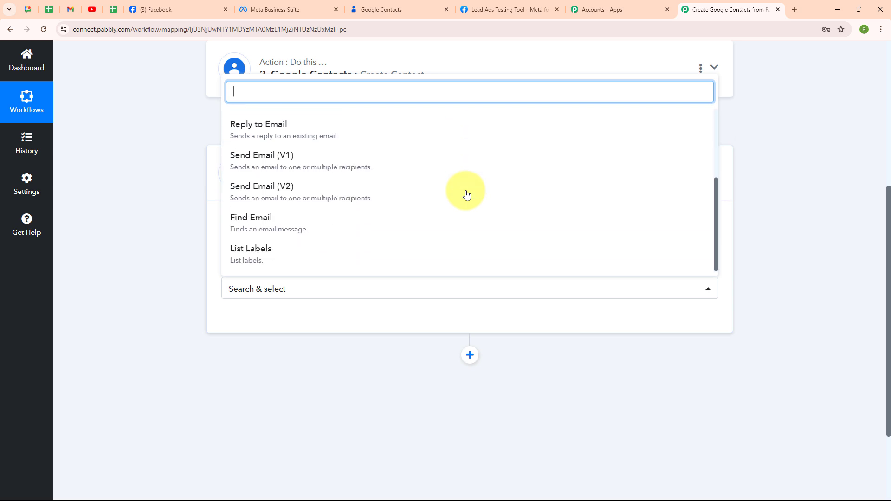
pyautogui.click(311, 190)
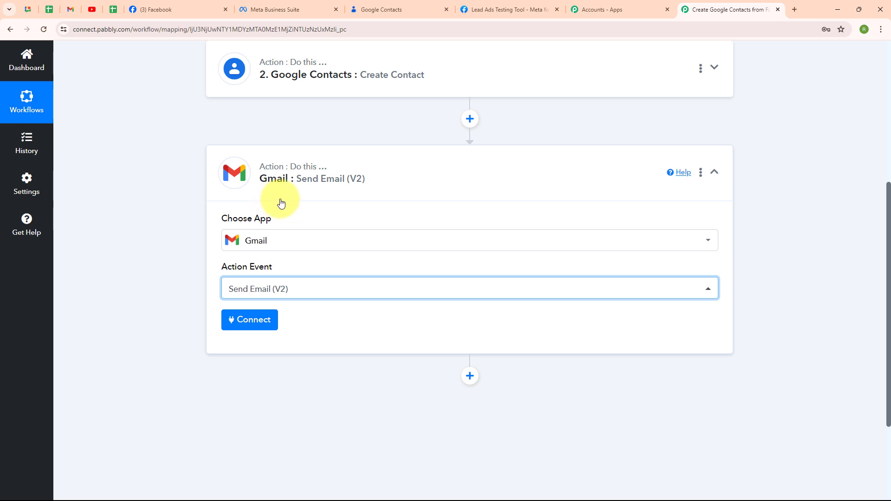
# Connect the Gmail action through a new connection, authorizing Pabbly Connect with the signed-in Google account.
pyautogui.click(241, 325)
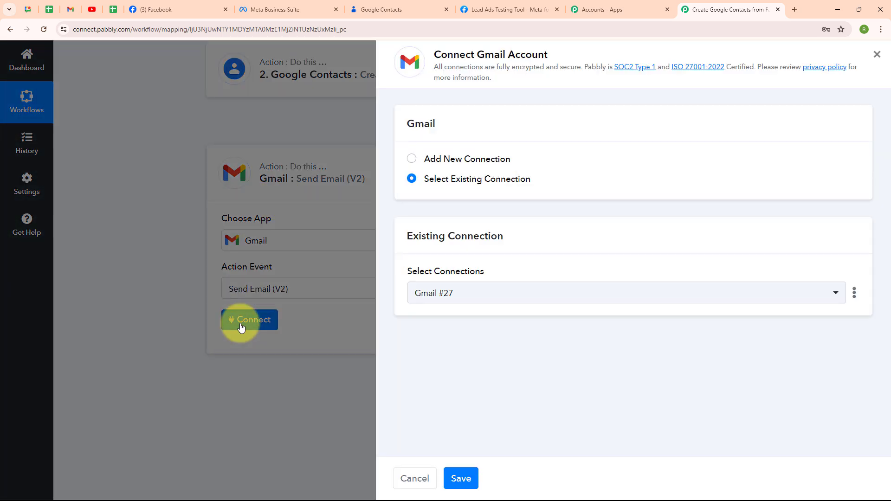
pyautogui.click(412, 160)
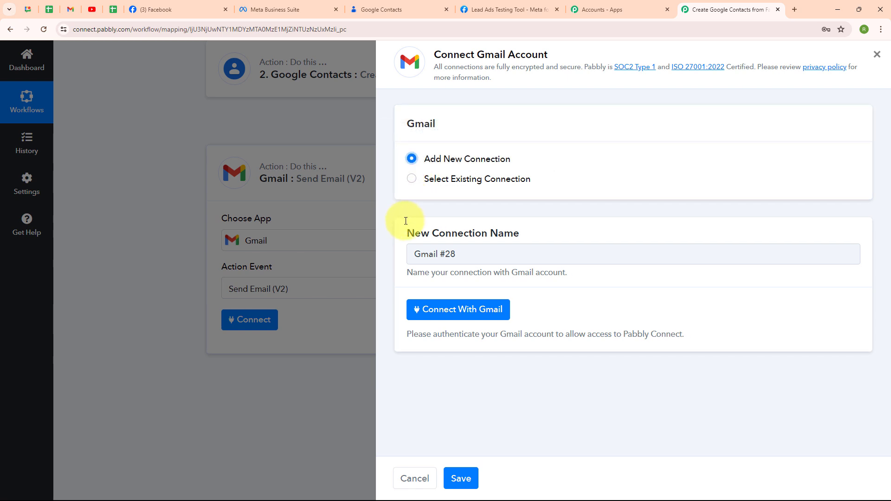
pyautogui.click(475, 320)
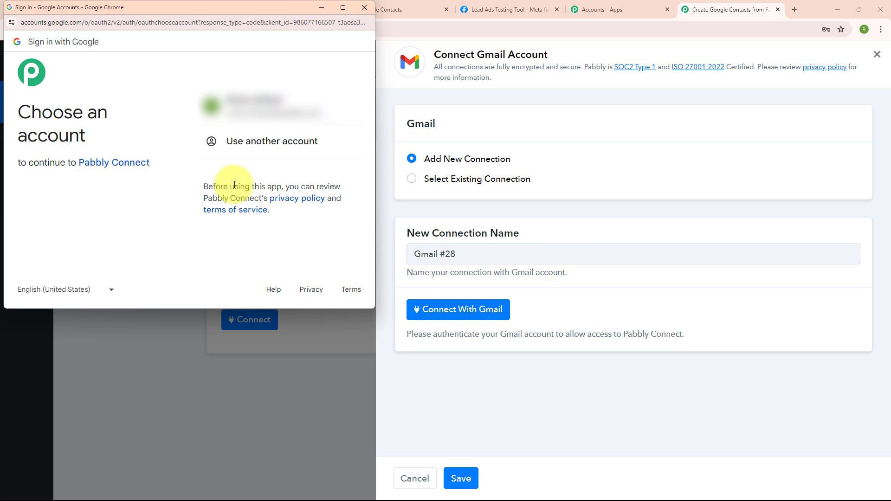
pyautogui.click(245, 111)
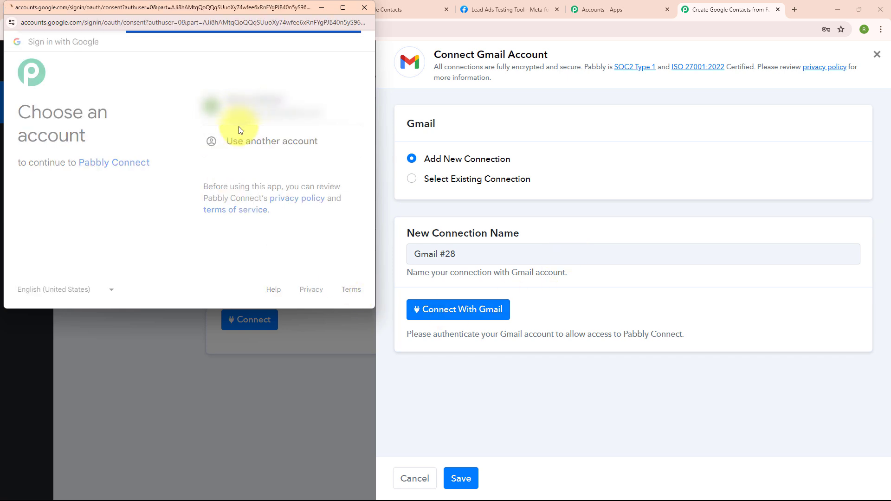
pyautogui.click(304, 302)
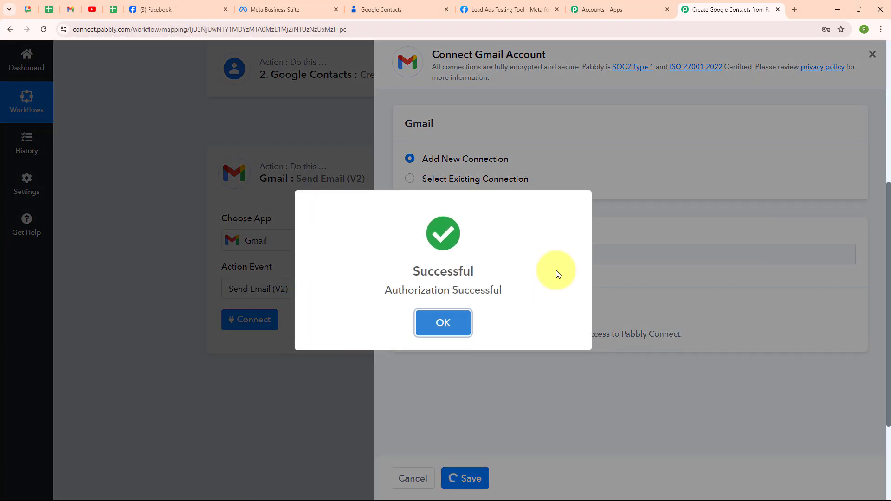
pyautogui.click(439, 325)
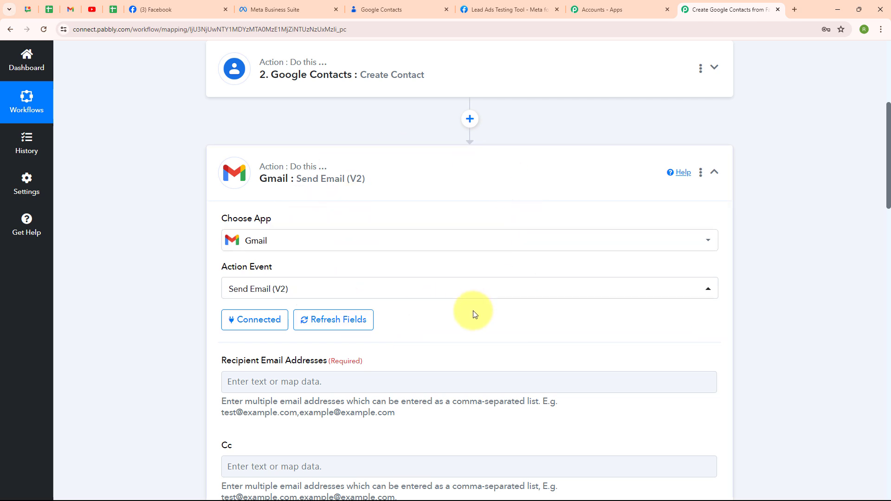
# Map the email's Recipient Email Addresses to Res4 Email from the Facebook lead data.
pyautogui.scroll(-5, 474, 315)
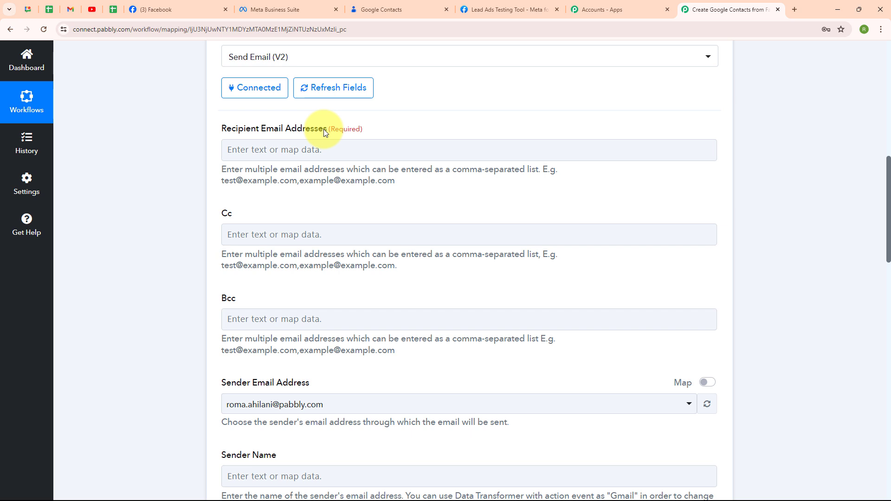
pyautogui.click(322, 147)
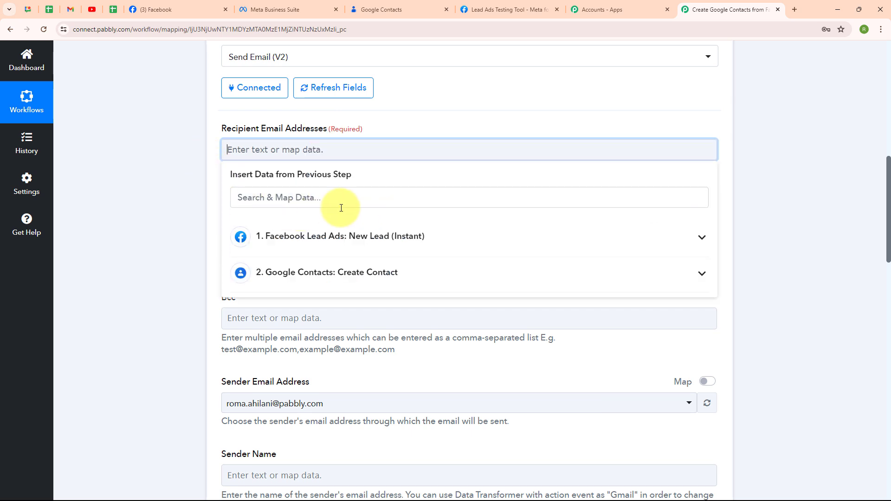
pyautogui.click(310, 202)
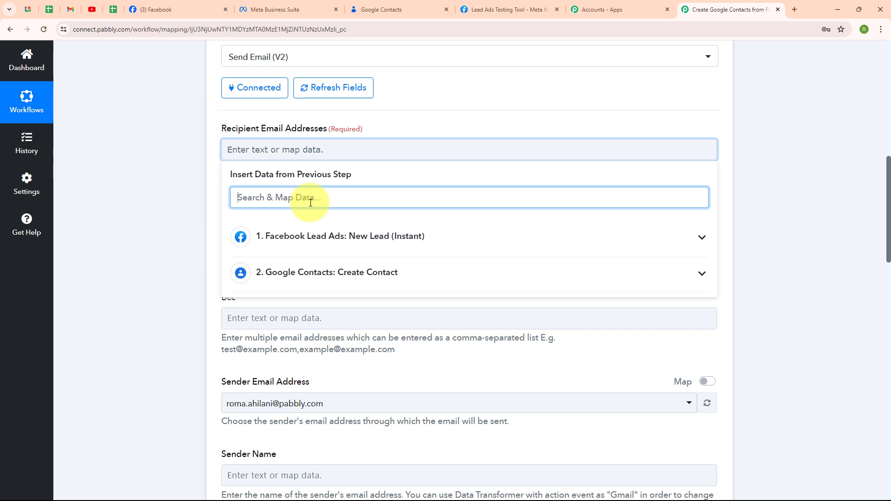
pyautogui.write('@')
pyautogui.click(325, 270)
pyautogui.click(144, 243)
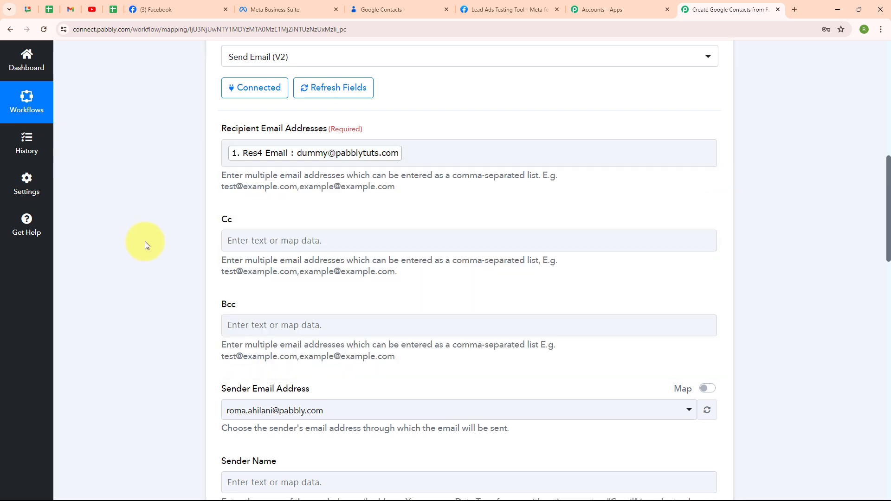
# Set the email's Sender Name to "Star Sports Training Centre".
pyautogui.scroll(-3, 502, 203)
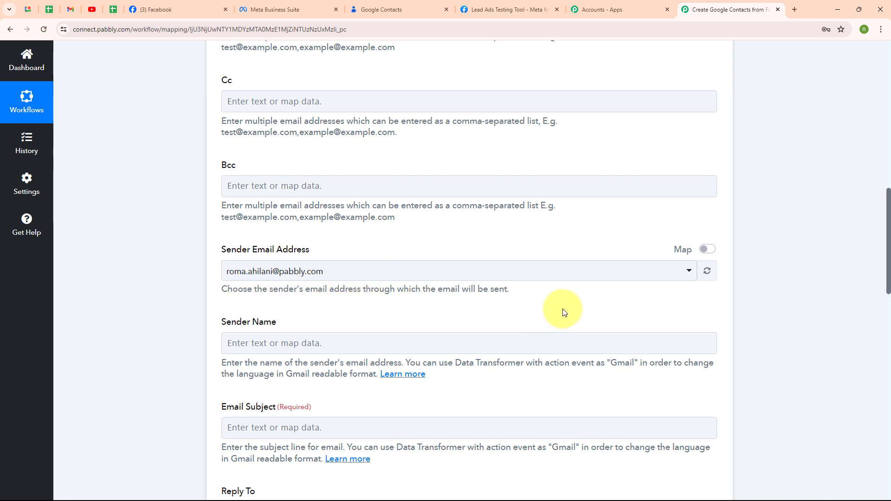
pyautogui.scroll(-6, 563, 310)
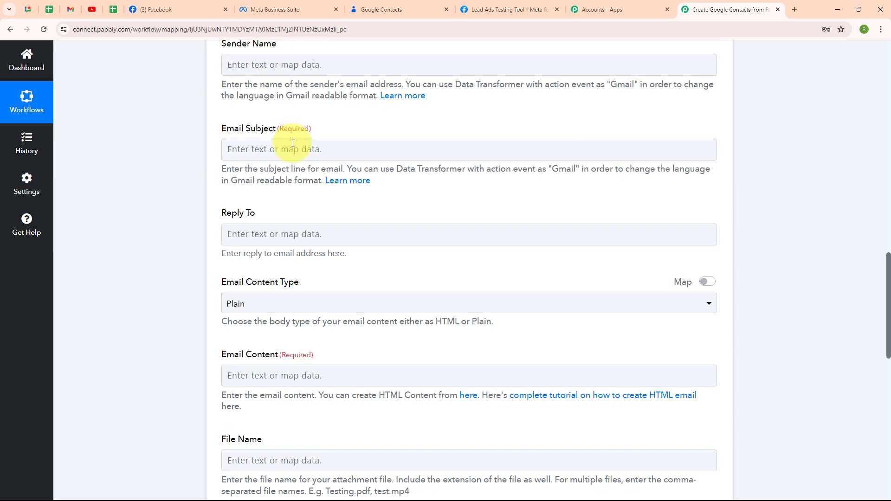
pyautogui.click(238, 69)
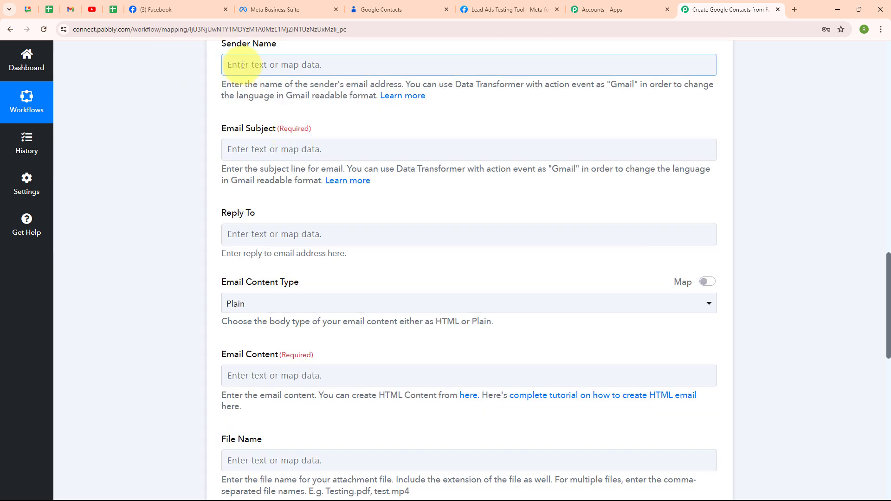
pyautogui.click(243, 65)
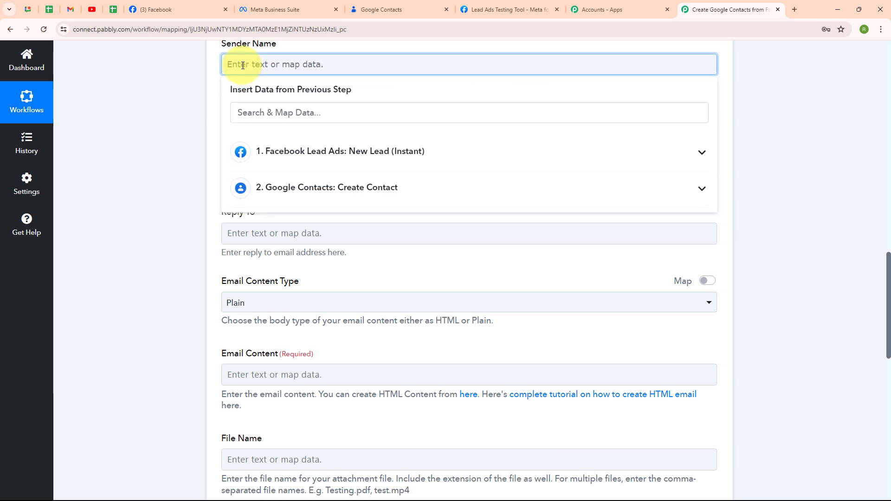
pyautogui.write('Star Sports Training Centre')
pyautogui.click(245, 133)
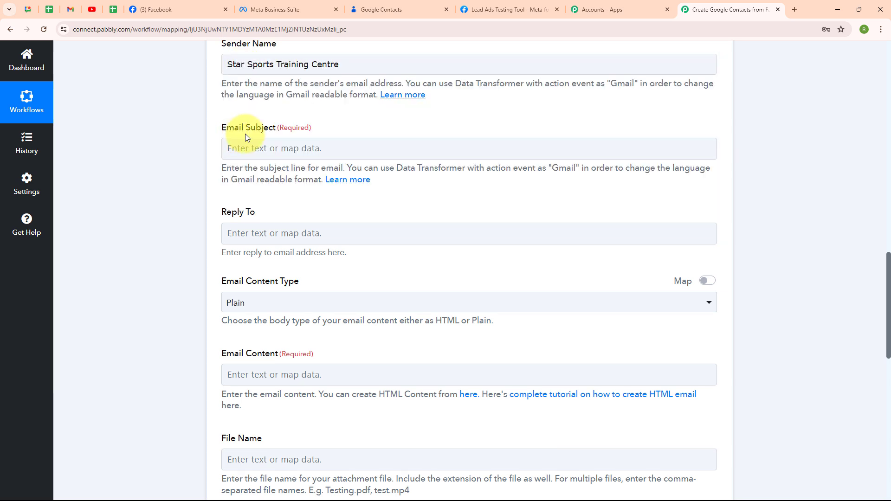
# Set the Email Subject to "Welcome to Star Sports Training Center - Your Journey to Peak Performance Starts Here!".
pyautogui.click(234, 140)
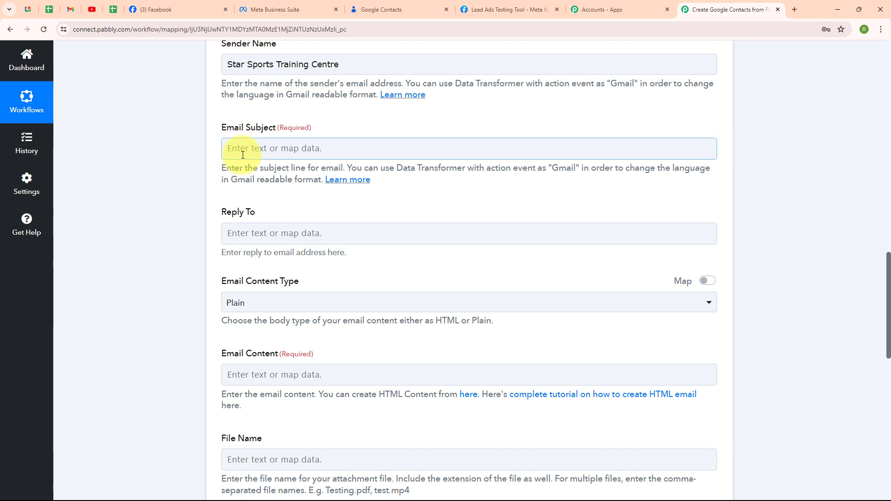
pyautogui.write('Welcome to Star Sports Training Center - Your Journey to Peak Performance Starts Here!')
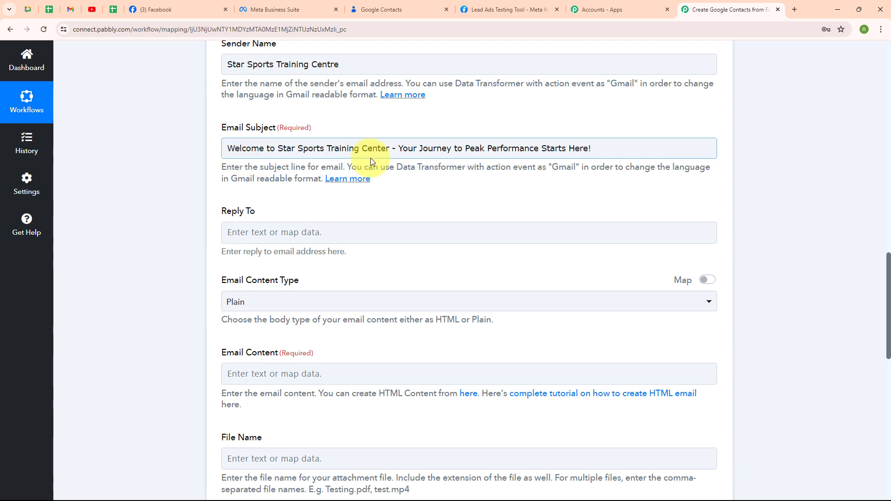
pyautogui.click(581, 160)
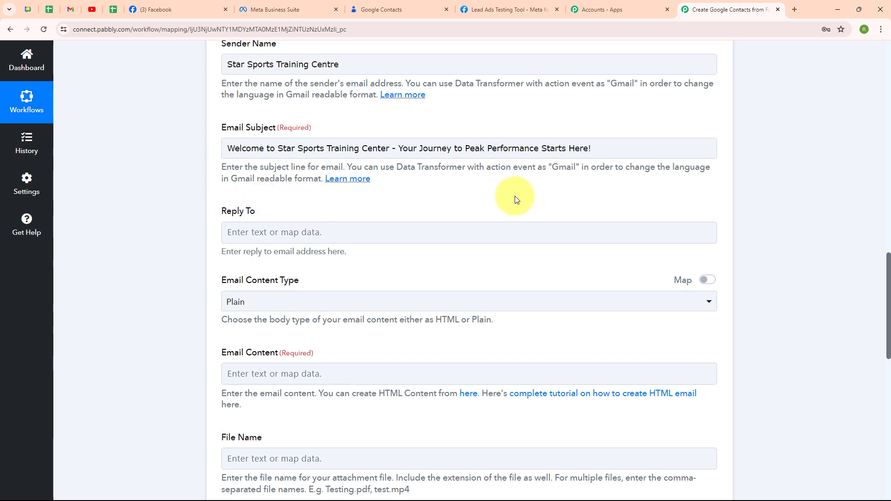
# Keep the Email Content Type as Plain and paste the prepared Star Sports Training Centre welcome message as the Email Content.
pyautogui.scroll(-4, 514, 196)
pyautogui.scroll(2, 515, 196)
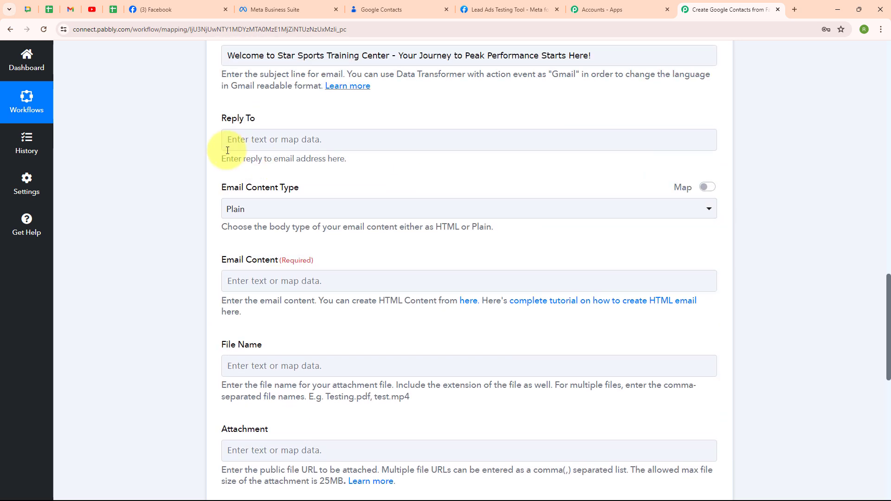
pyautogui.click(306, 146)
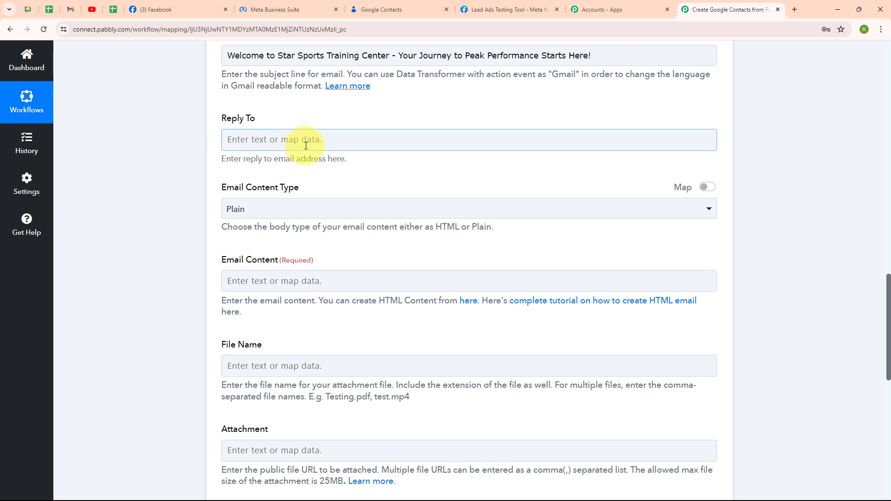
pyautogui.click(235, 212)
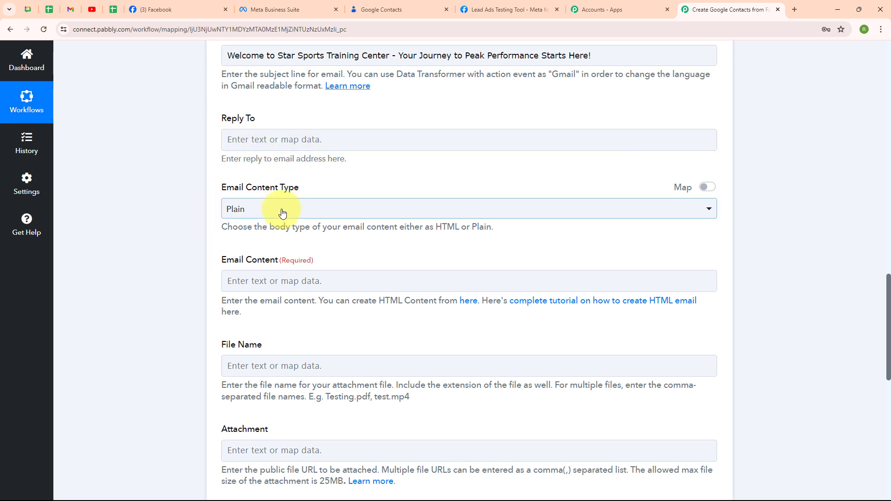
pyautogui.click(282, 213)
pyautogui.click(285, 264)
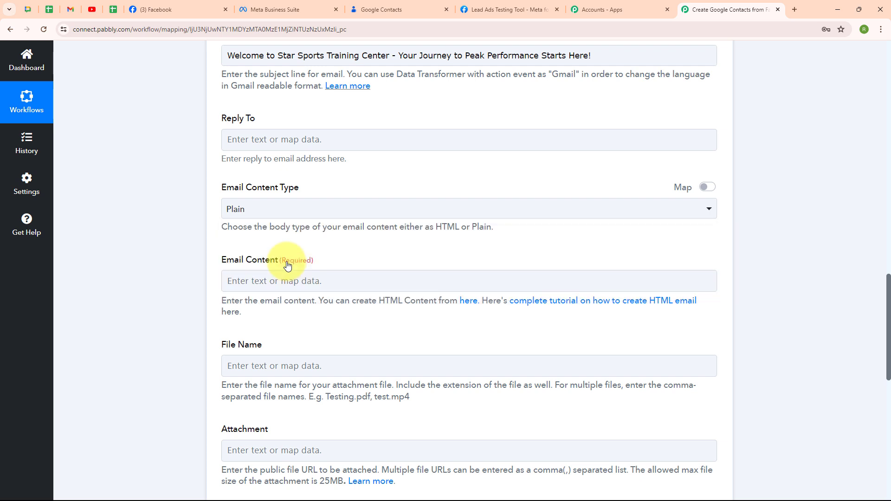
pyautogui.scroll(-2, 520, 262)
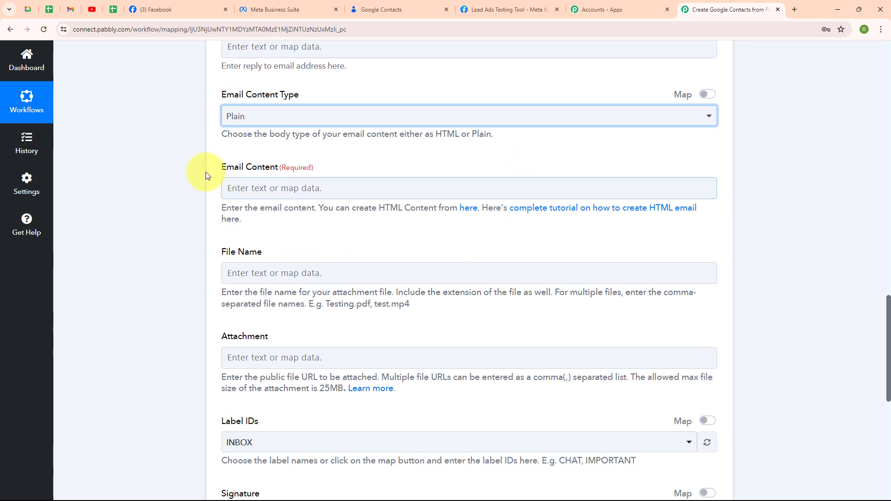
pyautogui.click(275, 175)
pyautogui.hotkey('ctrl', 'v')
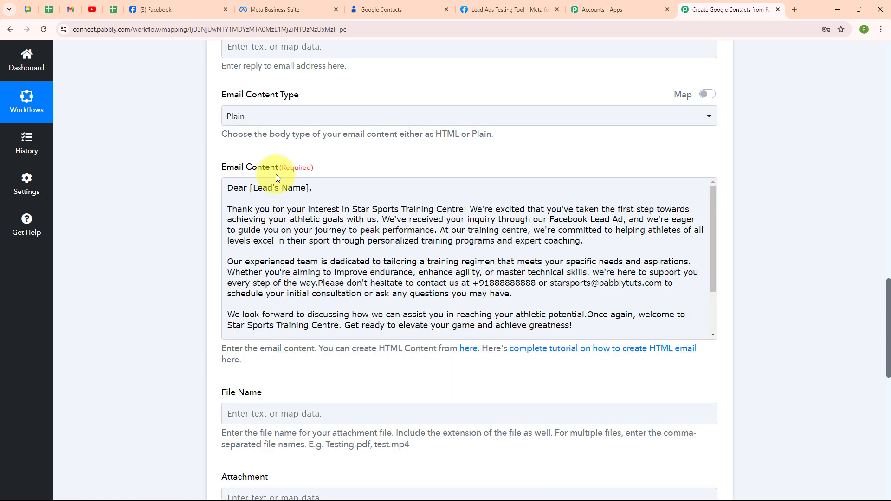
# Replace the [Lead's Name] placeholder in the email greeting with Res4 First Name mapped from the Facebook lead data, followed by a comma.
pyautogui.click(262, 194)
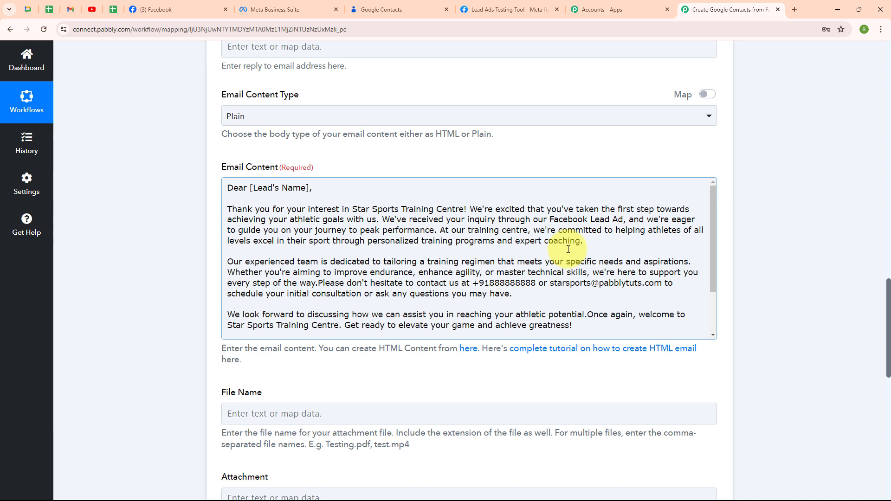
pyautogui.doubleClick(485, 283)
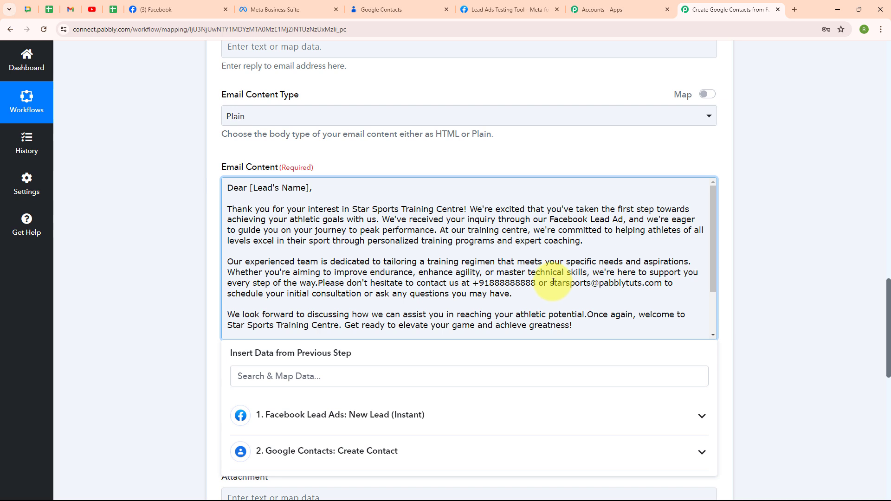
pyautogui.scroll(-2, 554, 282)
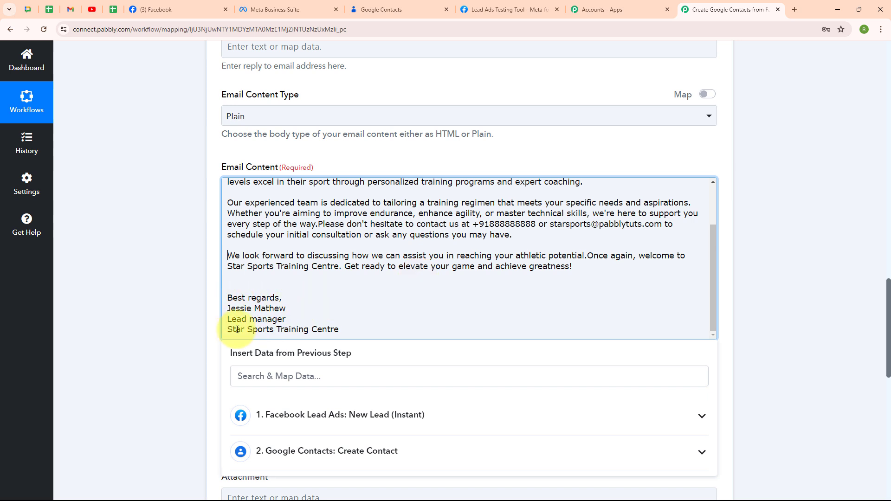
pyautogui.scroll(2, 473, 294)
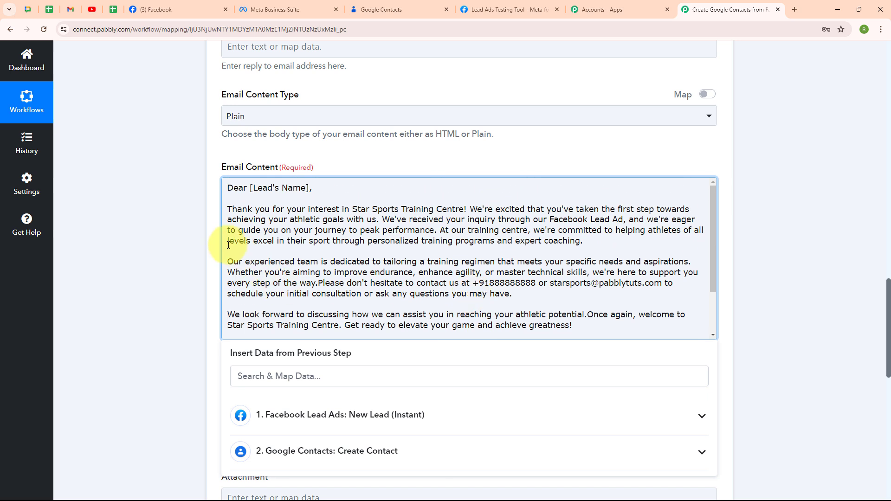
pyautogui.moveTo(310, 188); pyautogui.dragTo(251, 191)
pyautogui.press('BackSpace')
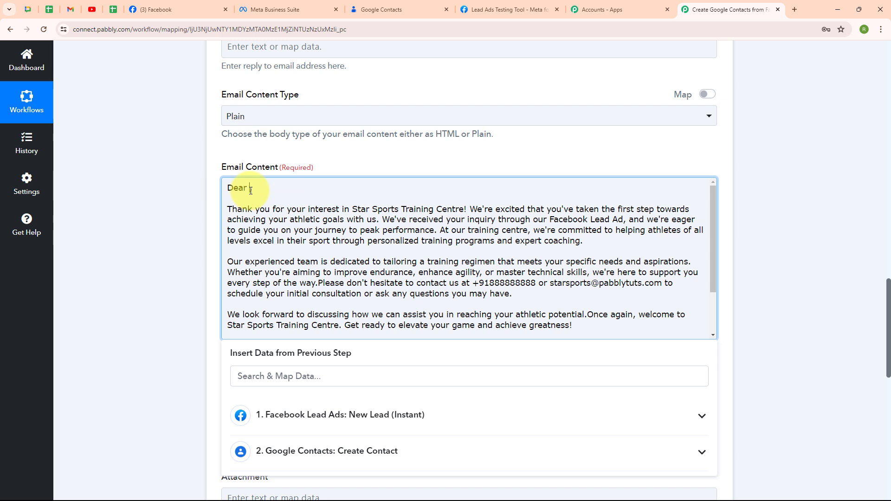
pyautogui.write(',')
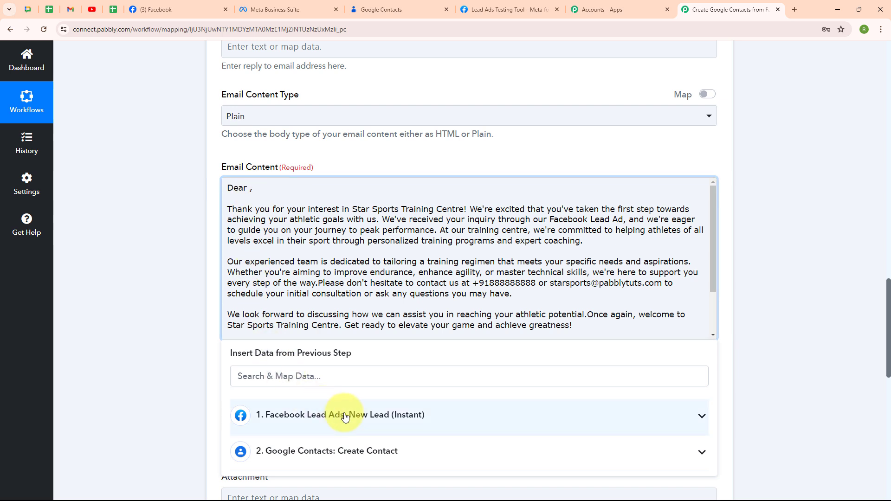
pyautogui.click(343, 434)
pyautogui.click(325, 491)
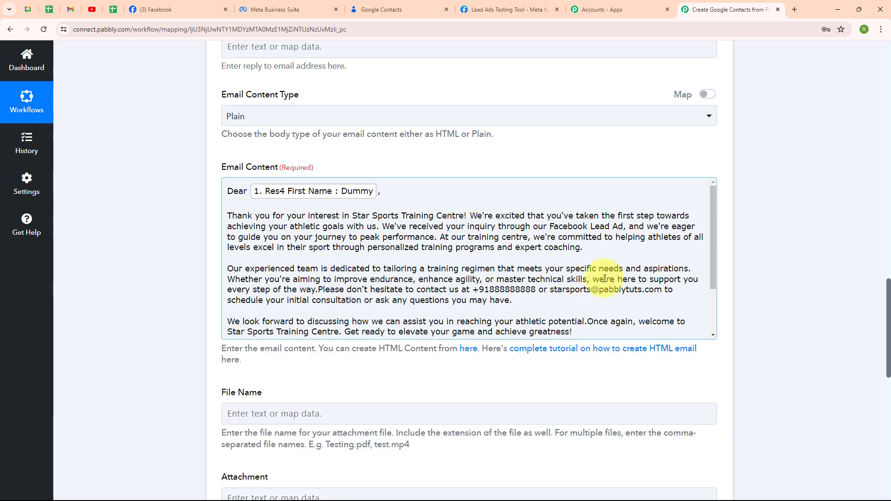
# Save the Gmail action, send its test request, and review the response.
pyautogui.scroll(-2, 605, 279)
pyautogui.scroll(-6, 528, 371)
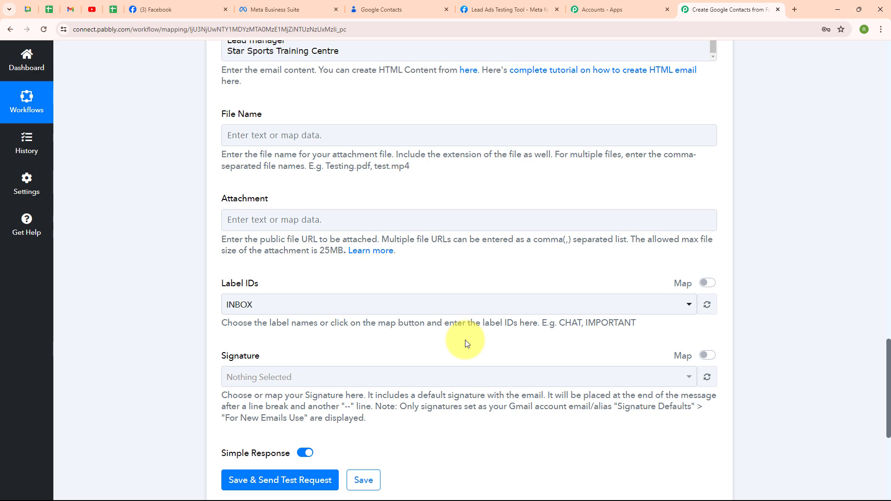
pyautogui.scroll(4, 586, 334)
pyautogui.scroll(-5, 585, 333)
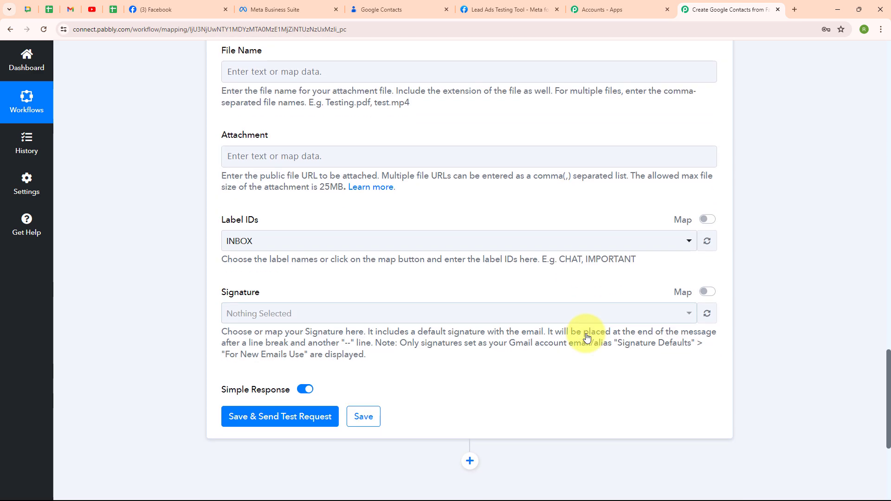
pyautogui.scroll(-2, 586, 336)
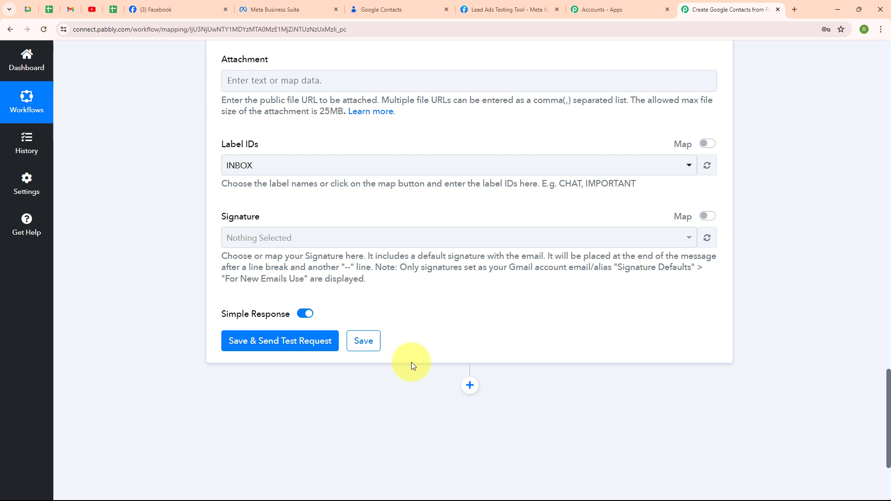
pyautogui.click(285, 347)
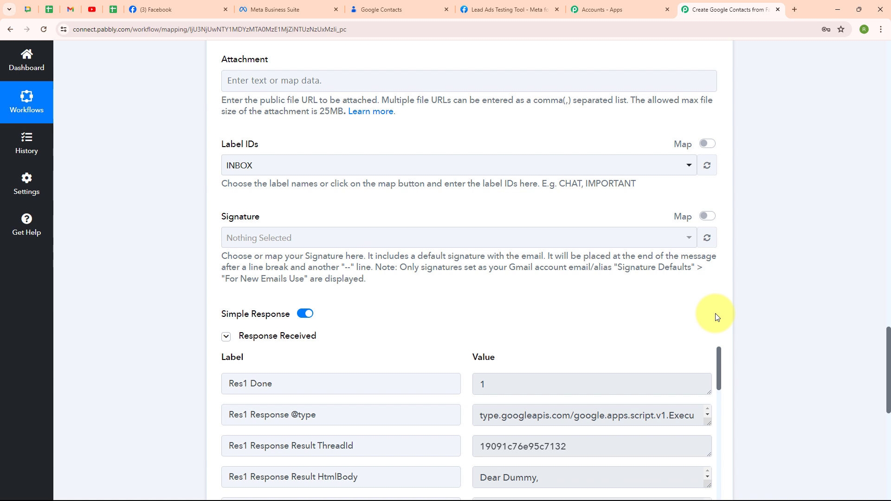
pyautogui.scroll(-3, 715, 313)
pyautogui.scroll(-2, 715, 317)
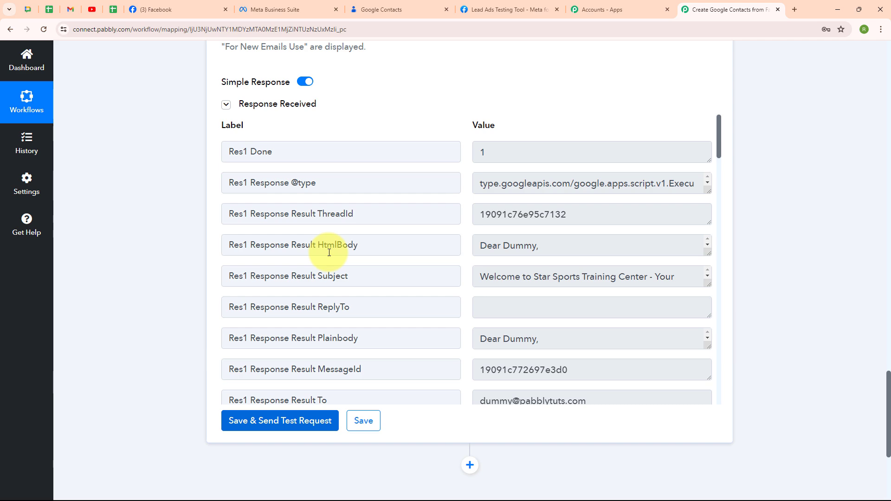
# Switch to the recipient's Gmail window, check the received welcome email from greeting to signature, and return to the workflow.
pyautogui.hotkey('alt', 'Tab')
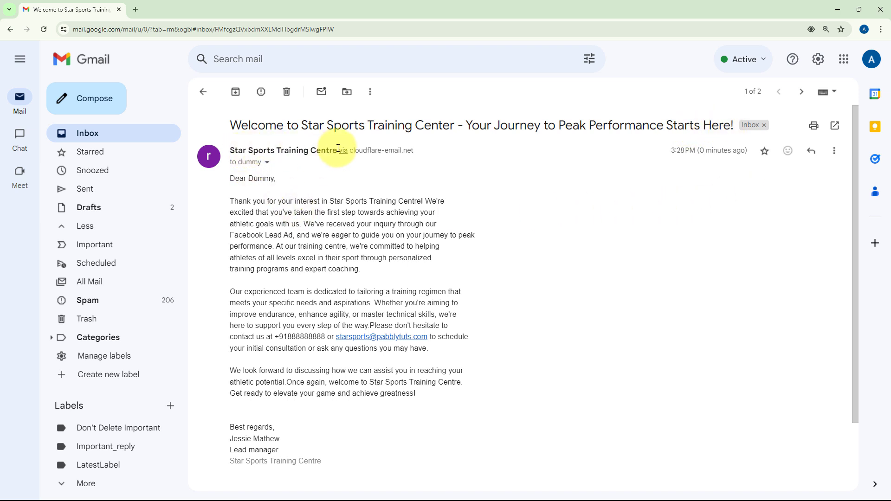
pyautogui.moveTo(230, 179); pyautogui.dragTo(276, 179)
pyautogui.click(319, 194)
pyautogui.scroll(-3, 530, 297)
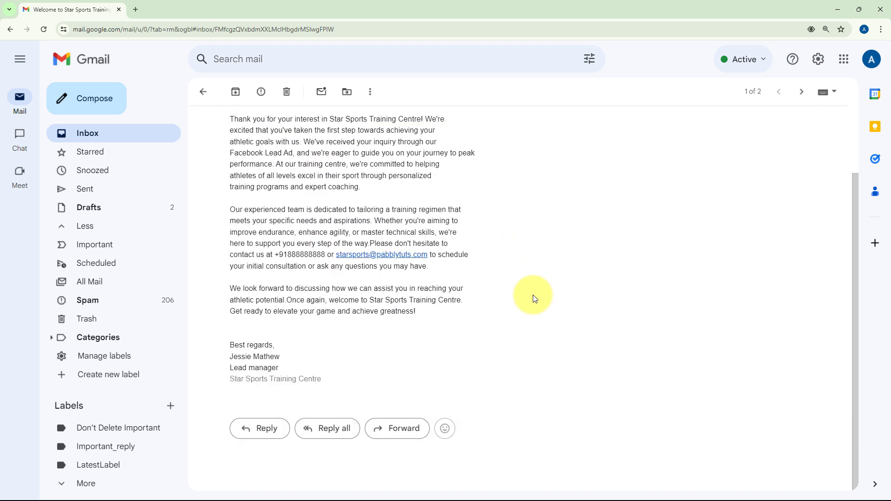
pyautogui.scroll(3, 533, 298)
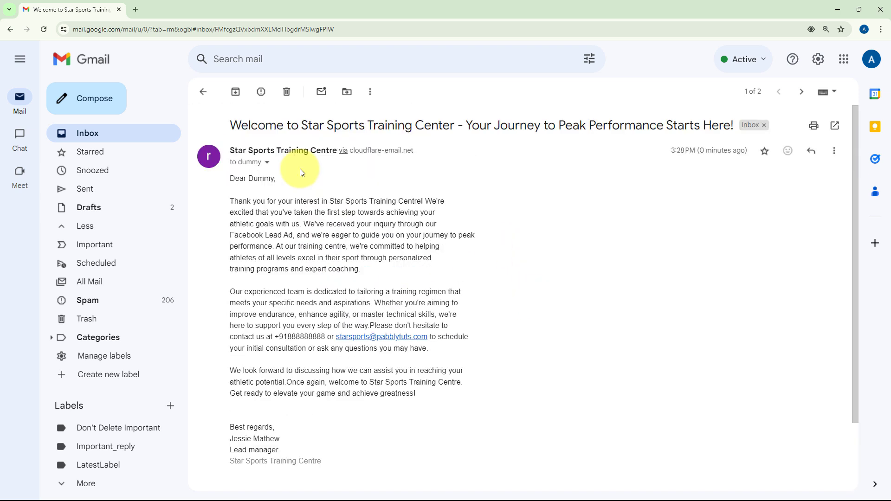
pyautogui.click(835, 4)
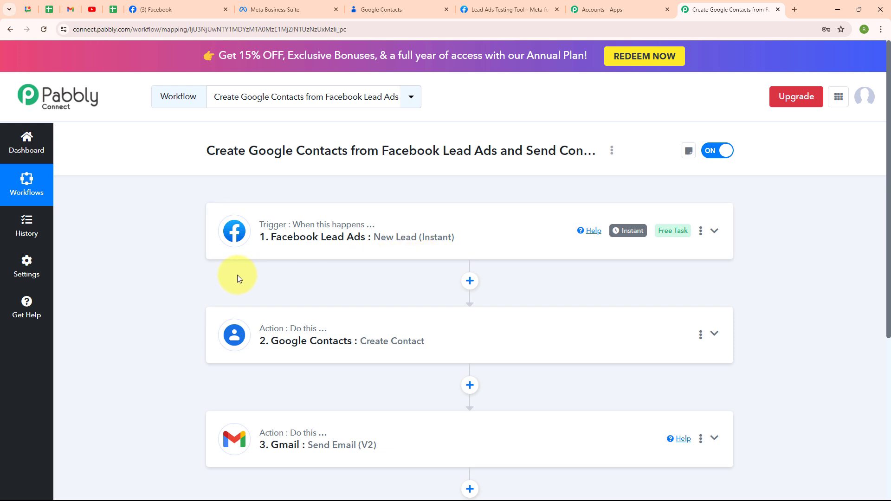
# Delete the existing test lead in Meta's Lead Ads Testing Tool and reload the page.
pyautogui.click(523, 7)
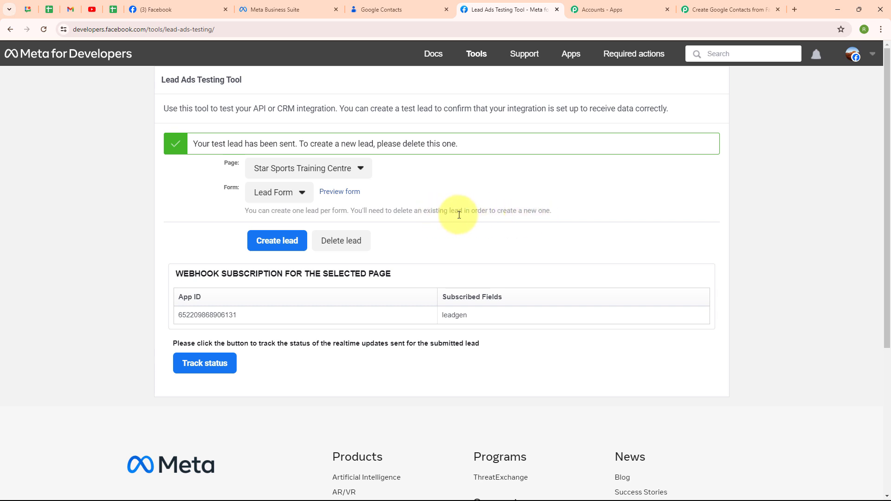
pyautogui.click(347, 241)
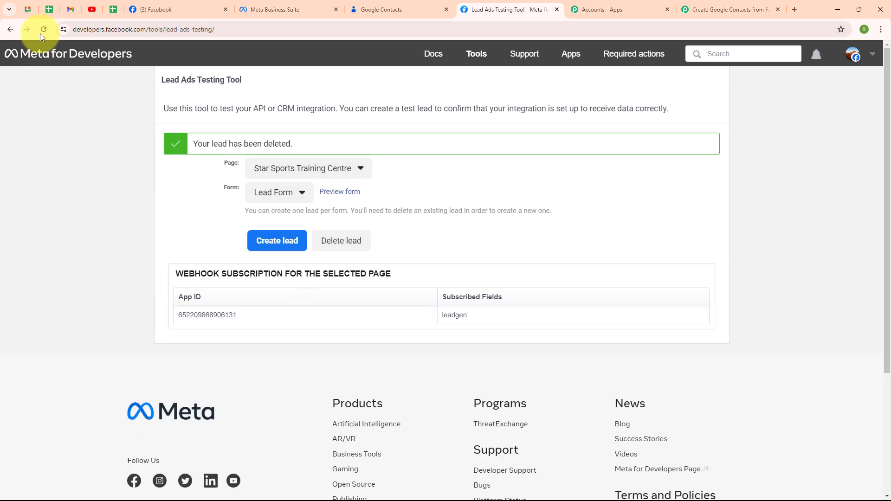
pyautogui.click(41, 31)
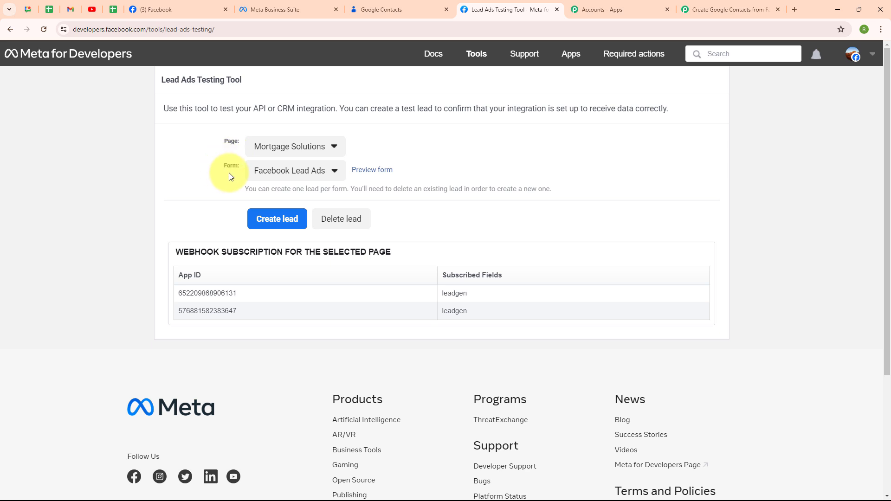
# Choose the Star Sports Training Centre page and its Lead Form for the new test lead.
pyautogui.click(305, 150)
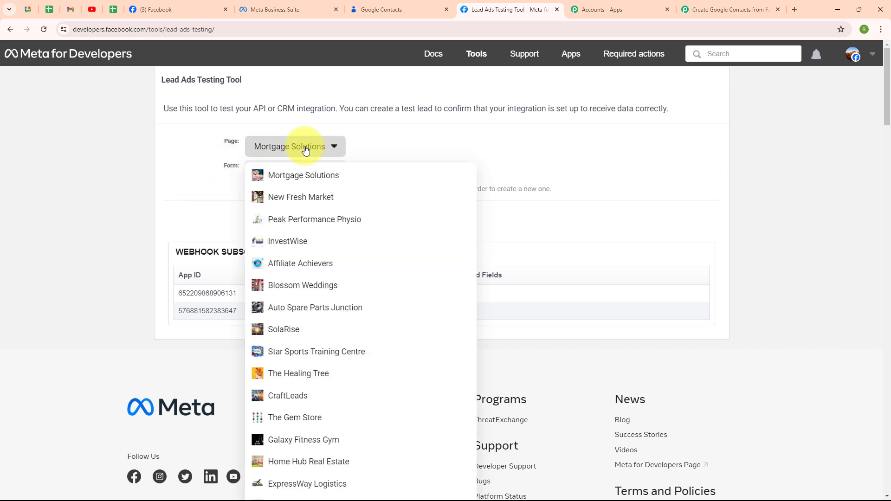
pyautogui.click(319, 350)
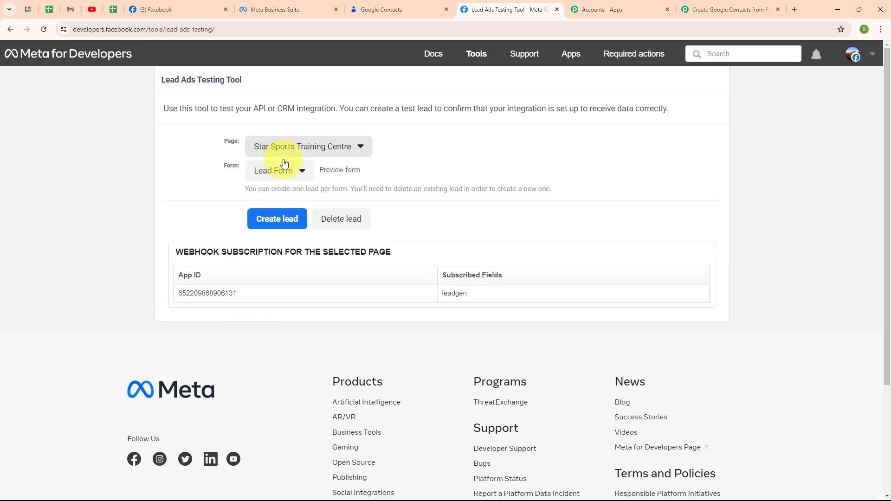
pyautogui.click(285, 164)
pyautogui.click(283, 190)
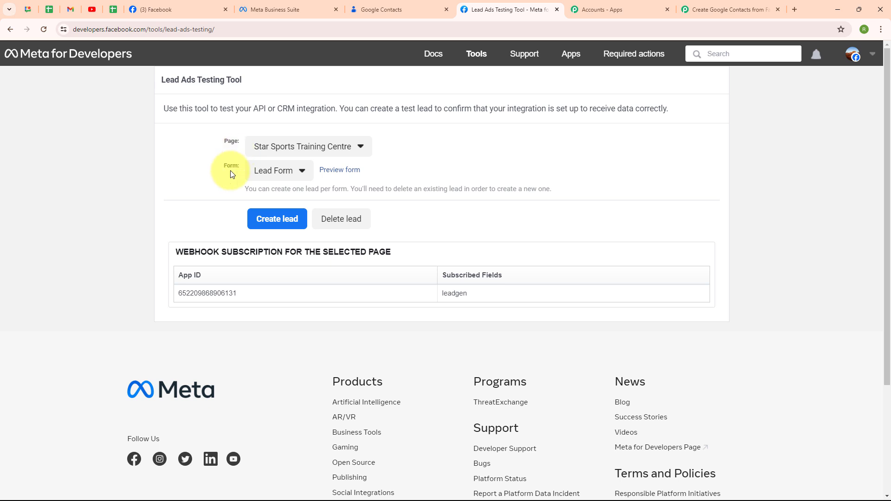
# Open the form preview, fill in the test lead's email, phone number, first name and last name, and submit the lead.
pyautogui.click(336, 172)
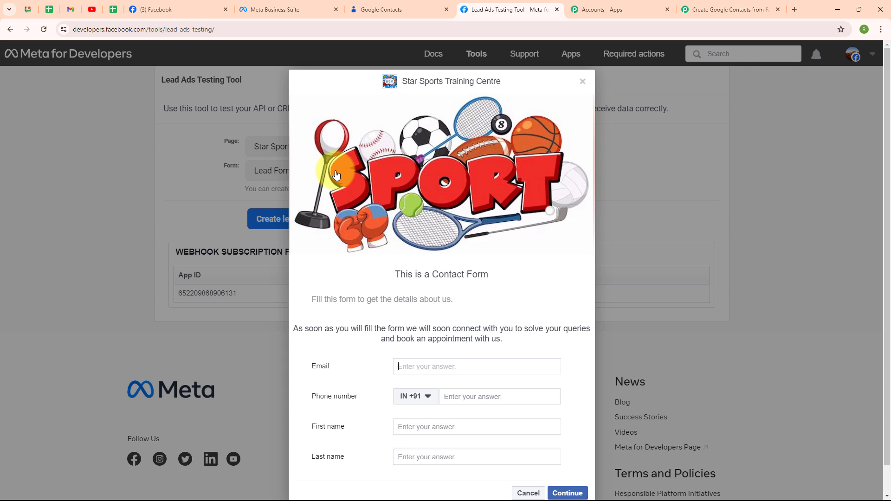
pyautogui.click(489, 393)
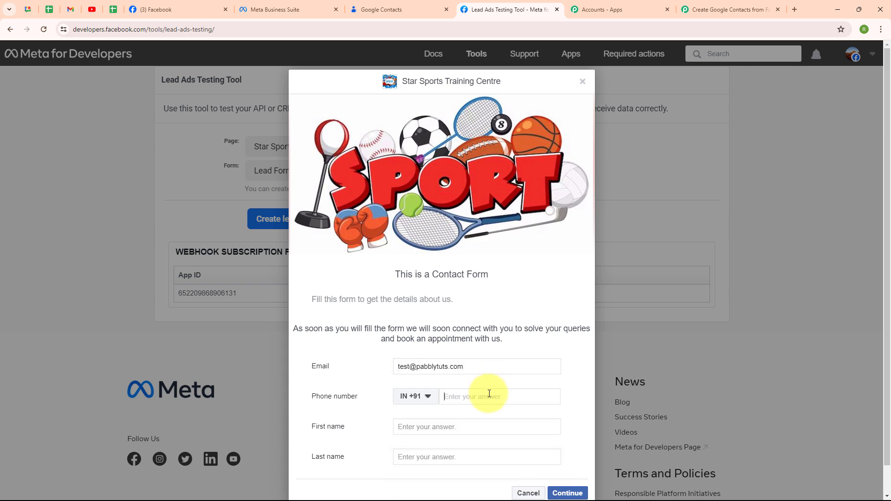
pyautogui.hotkey('ctrl', 'v')
pyautogui.click(479, 423)
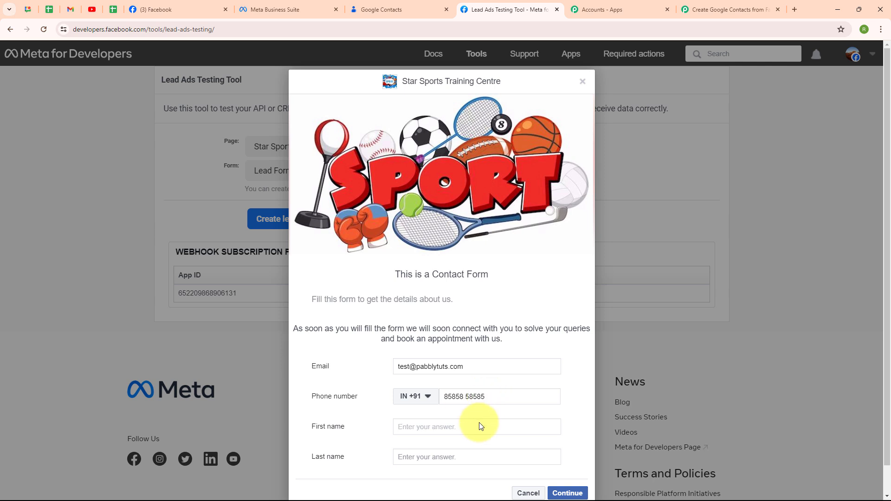
pyautogui.write('Test')
pyautogui.click(452, 455)
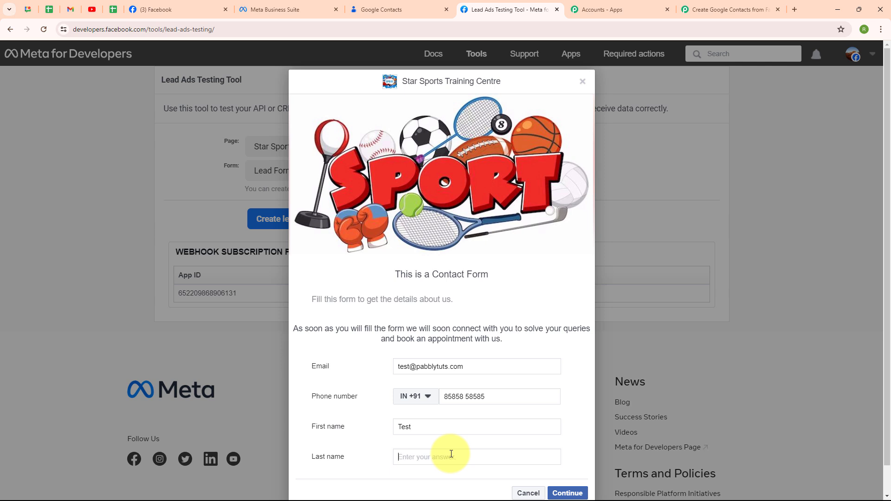
pyautogui.write('User')
pyautogui.click(573, 430)
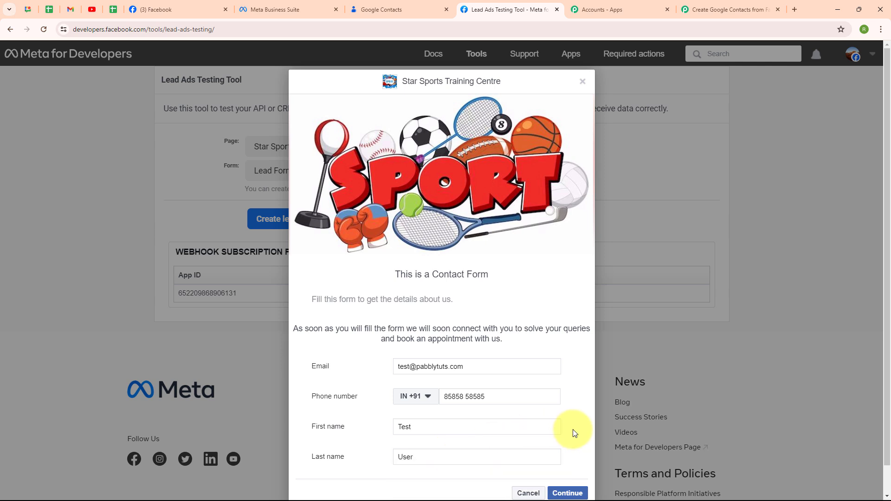
pyautogui.click(567, 493)
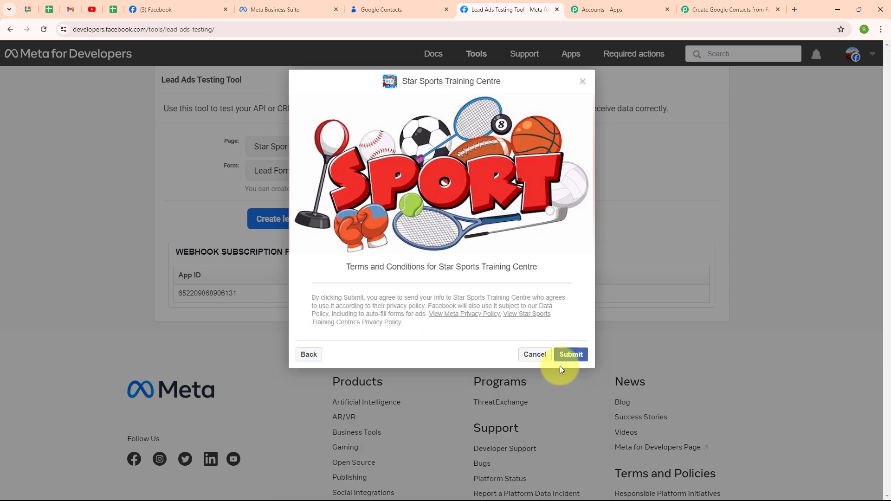
pyautogui.click(571, 358)
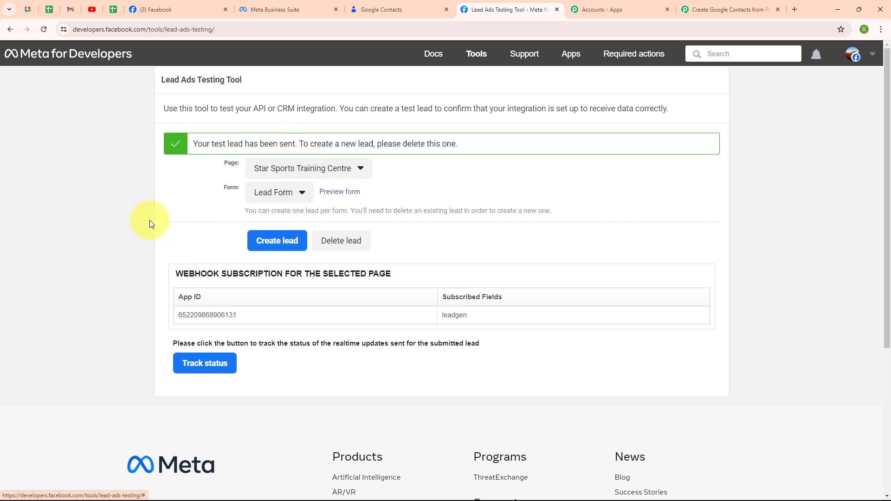
# Switch to Google Contacts and reload the contact list to check for the new test lead.
pyautogui.click(424, 4)
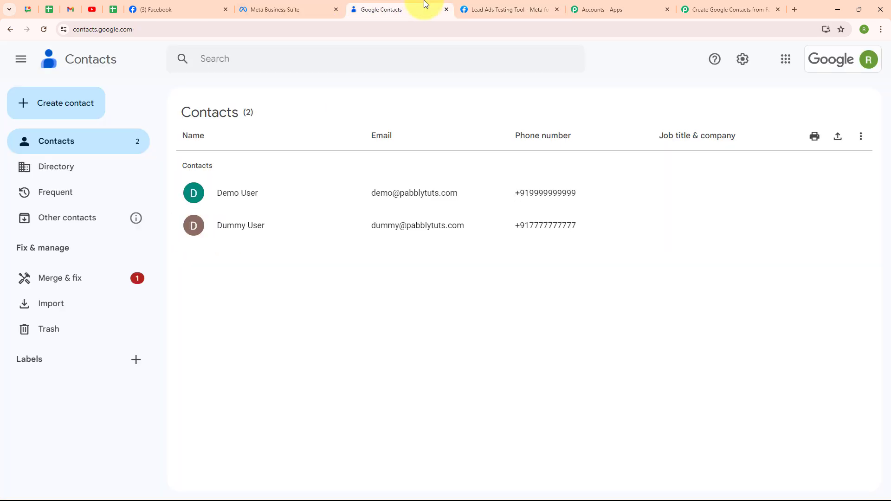
pyautogui.click(45, 30)
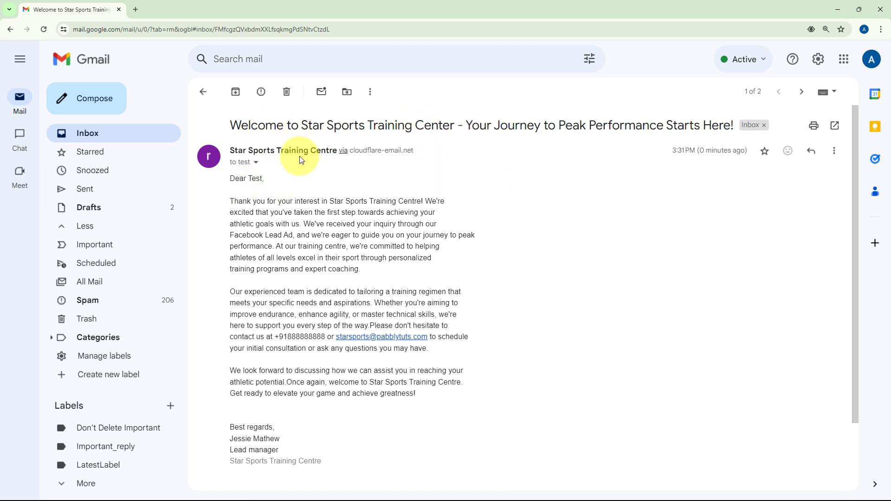
# Check the greeting of the new welcome email in the recipient's Gmail, and return to Pabbly Connect to review the workflow's trigger and actions.
pyautogui.moveTo(235, 179); pyautogui.dragTo(288, 187)
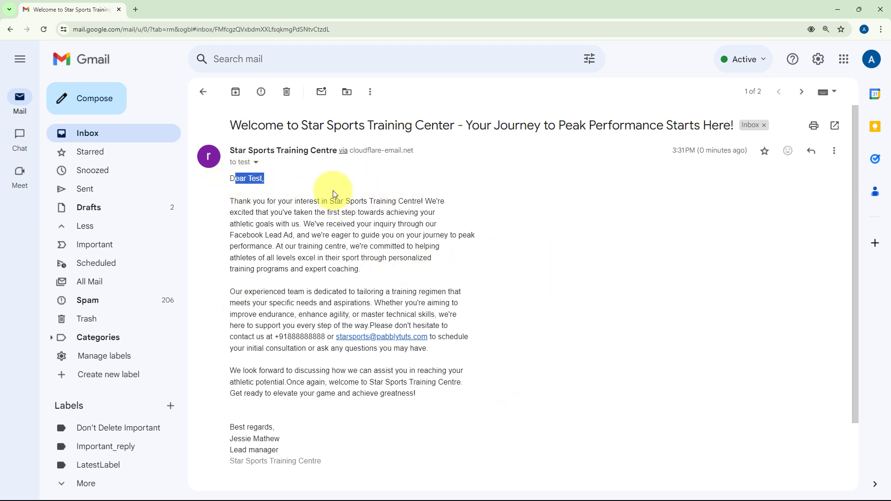
pyautogui.click(841, 6)
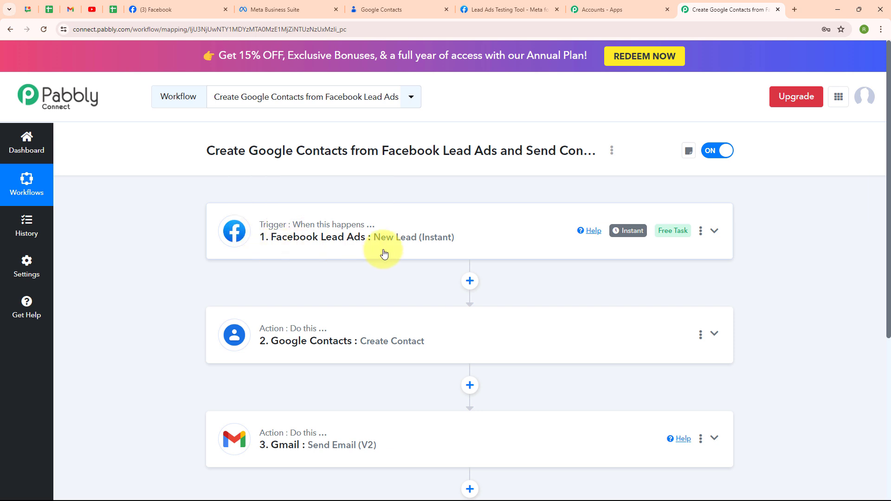
pyautogui.scroll(-3, 384, 253)
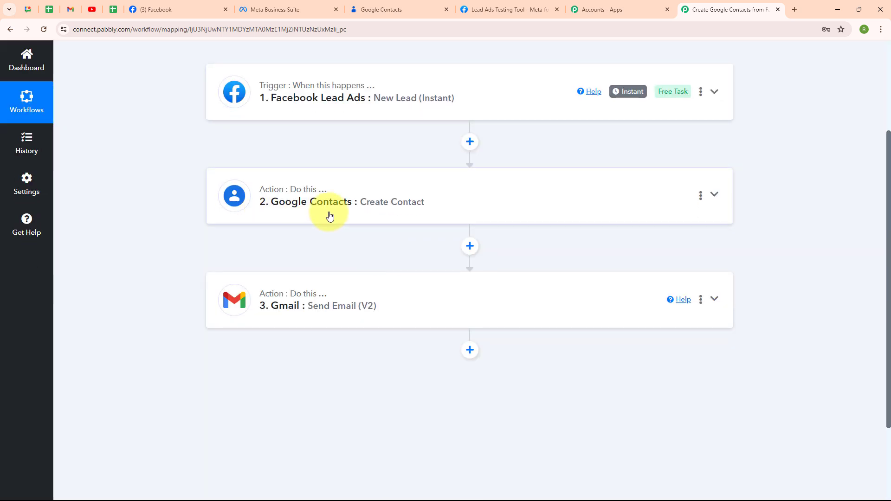
pyautogui.scroll(3, 595, 246)
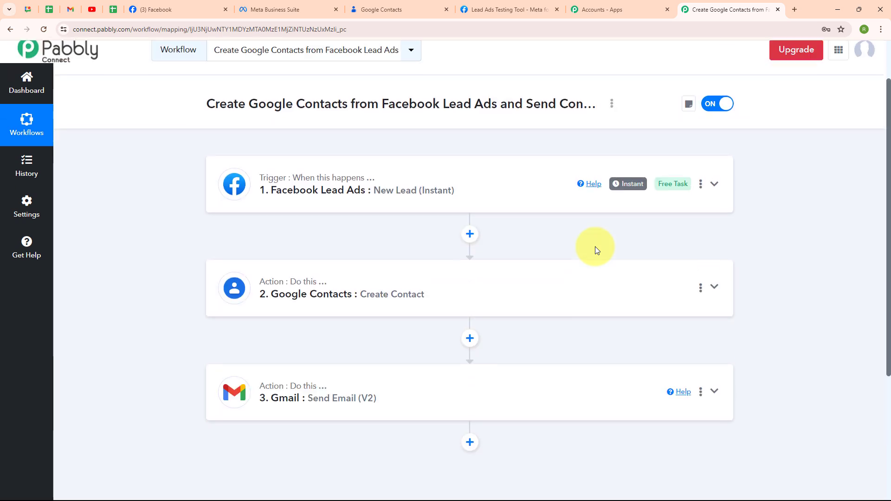